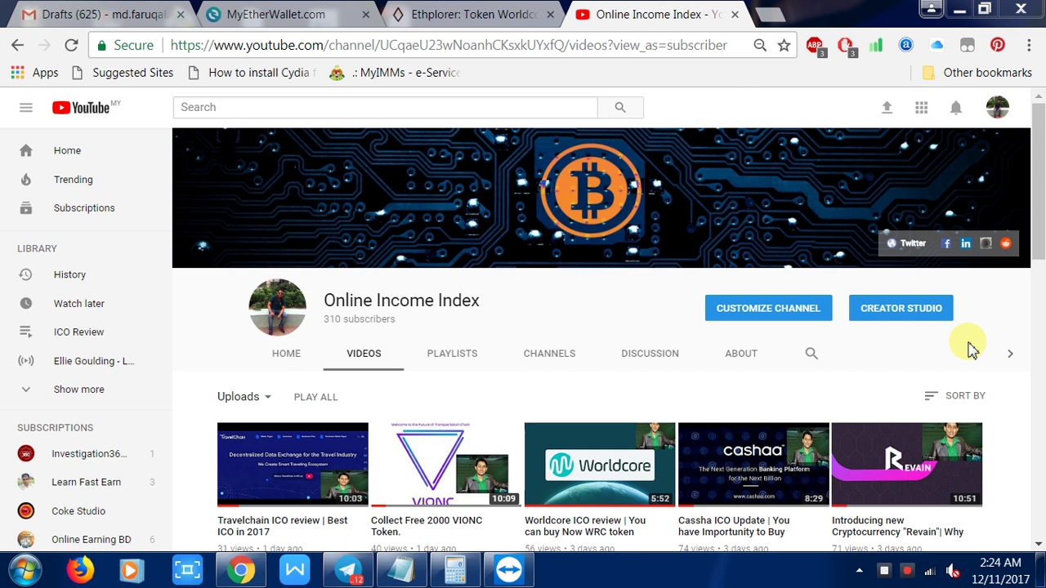
Switch to MyEtherWallet and choose Private Key as the wallet access method for Send Ether & Tokens.
{"action": "left_click", "coordinate": [277, 14]}
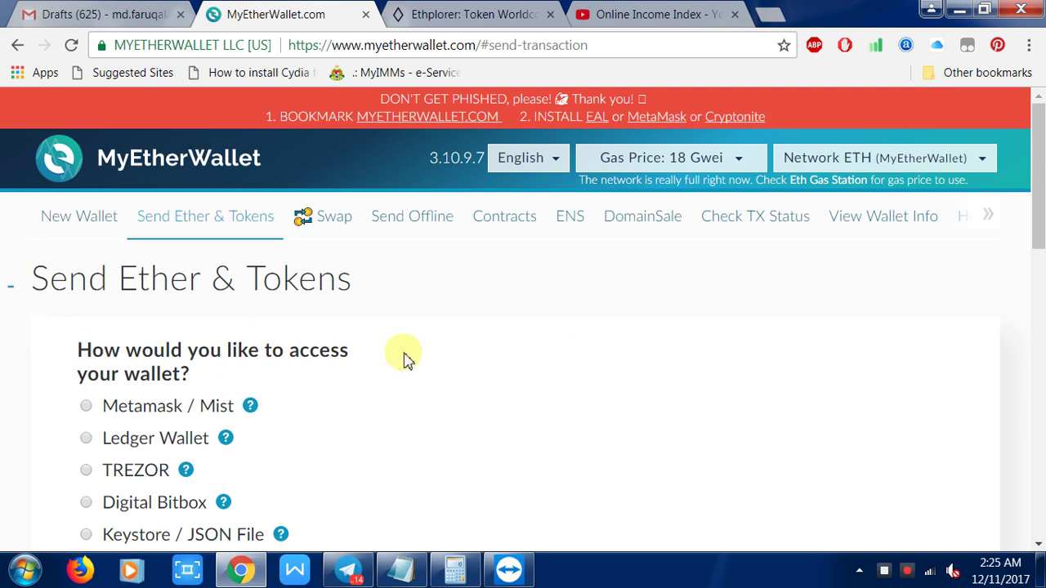
{"action": "left_click", "coordinate": [190, 225]}
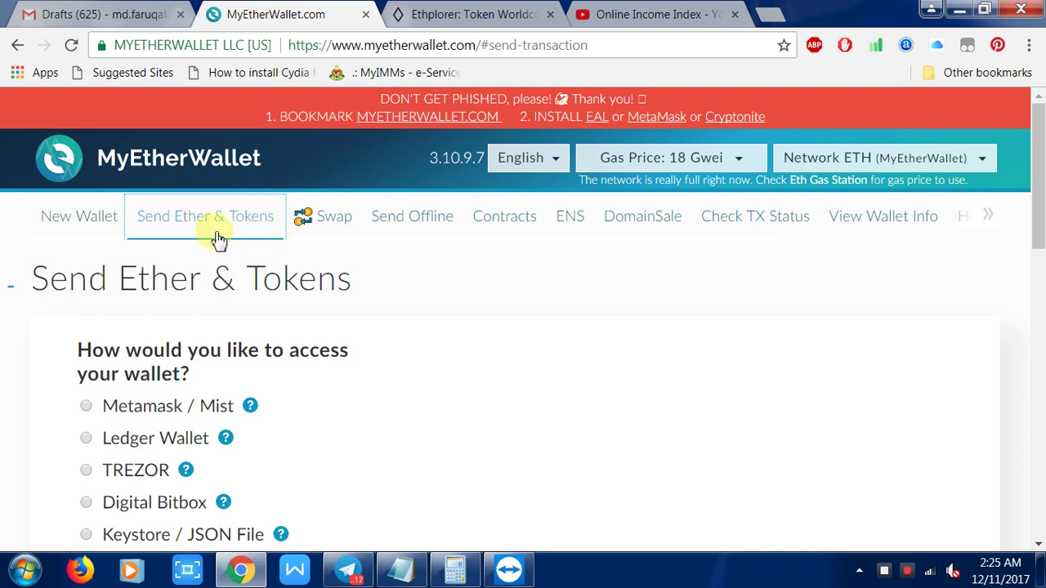
{"action": "scroll", "coordinate": [254, 381], "scroll_direction": "down", "scroll_amount": 3}
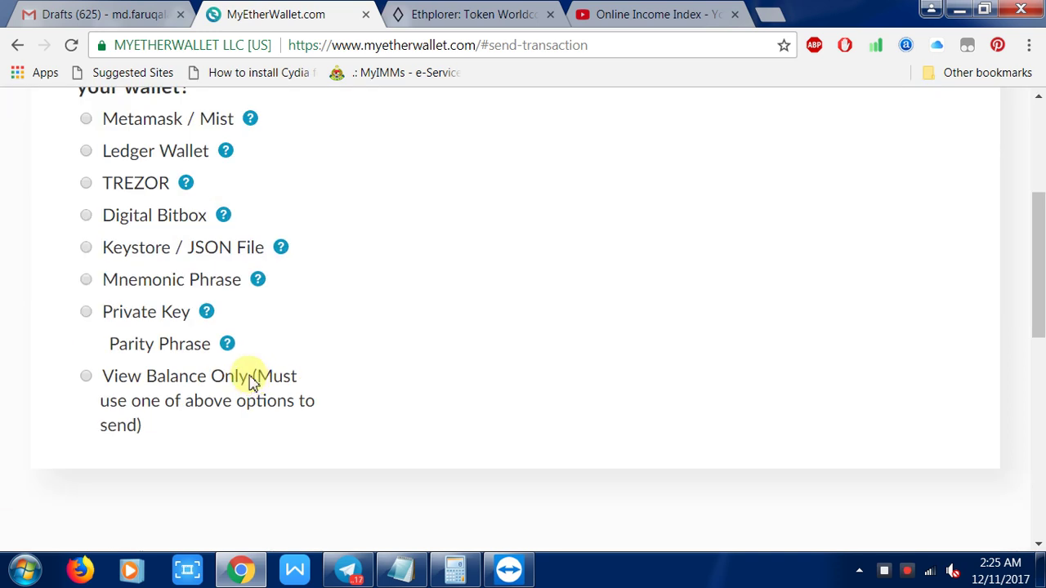
{"action": "left_click", "coordinate": [86, 314]}
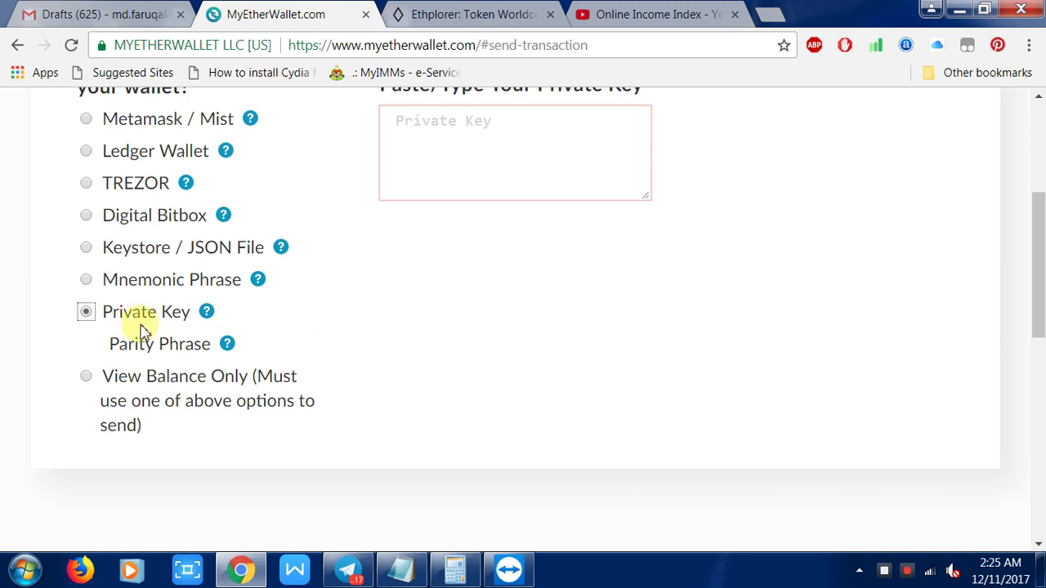
{"action": "left_click_drag", "start_coordinate": [1035, 280], "coordinate": [1043, 260]}
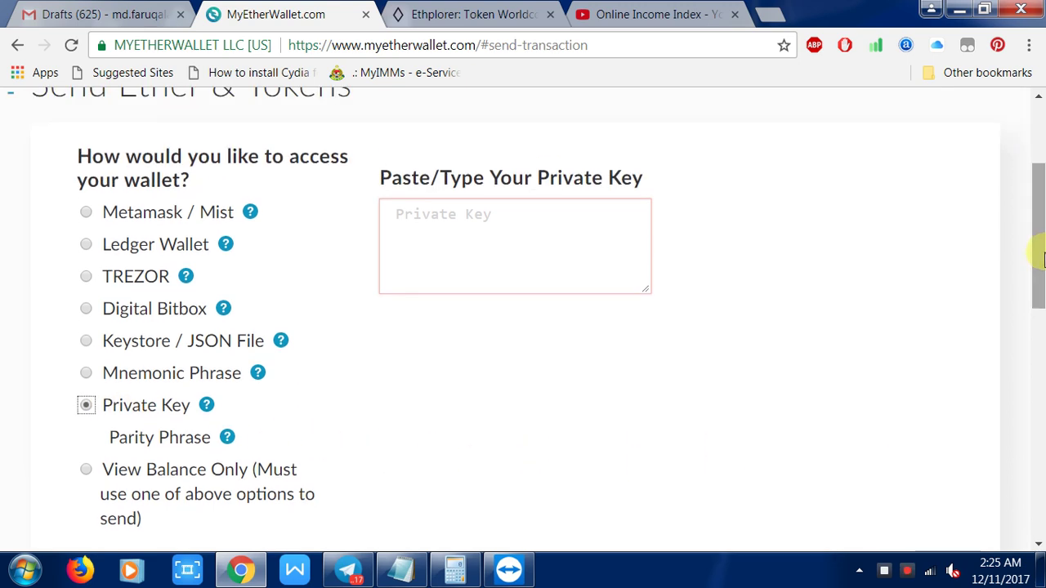
{"action": "left_click", "coordinate": [906, 572]}
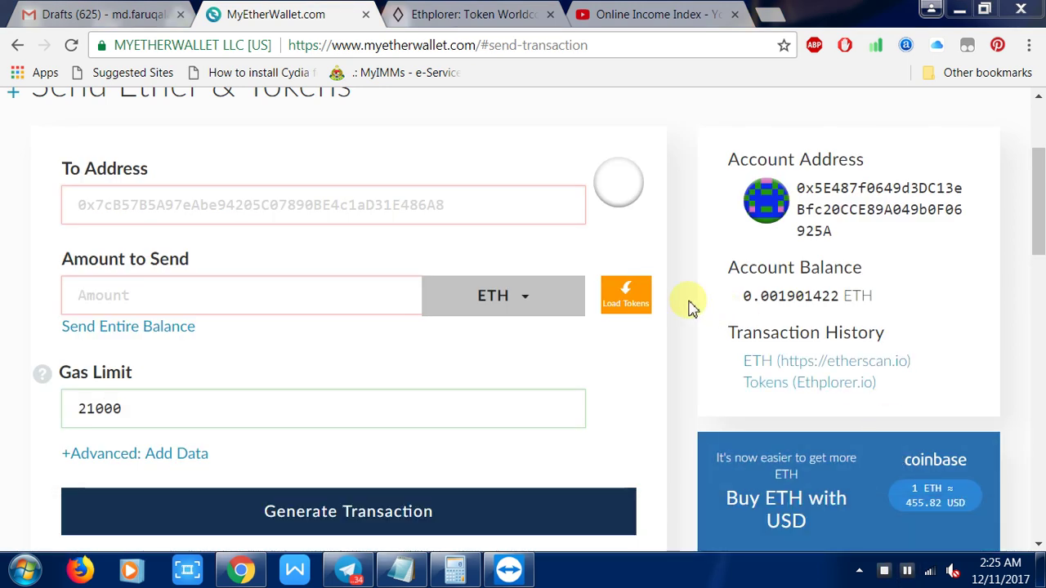
Load the unlocked wallet's tokens and review the Token Balances list.
{"action": "scroll", "coordinate": [684, 319], "scroll_direction": "down", "scroll_amount": 7}
{"action": "scroll", "coordinate": [678, 318], "scroll_direction": "up", "scroll_amount": 4}
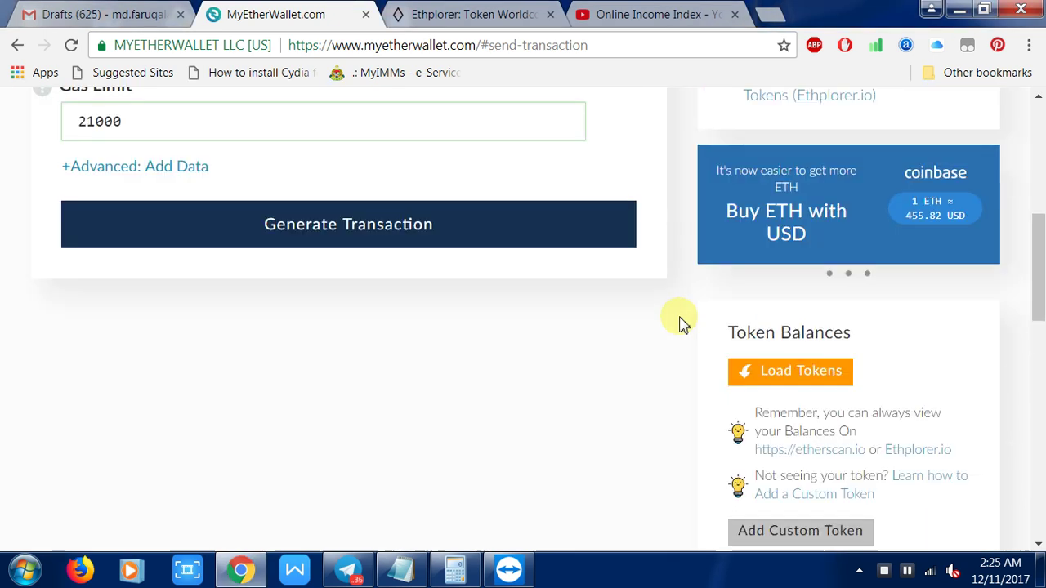
{"action": "left_click", "coordinate": [808, 384]}
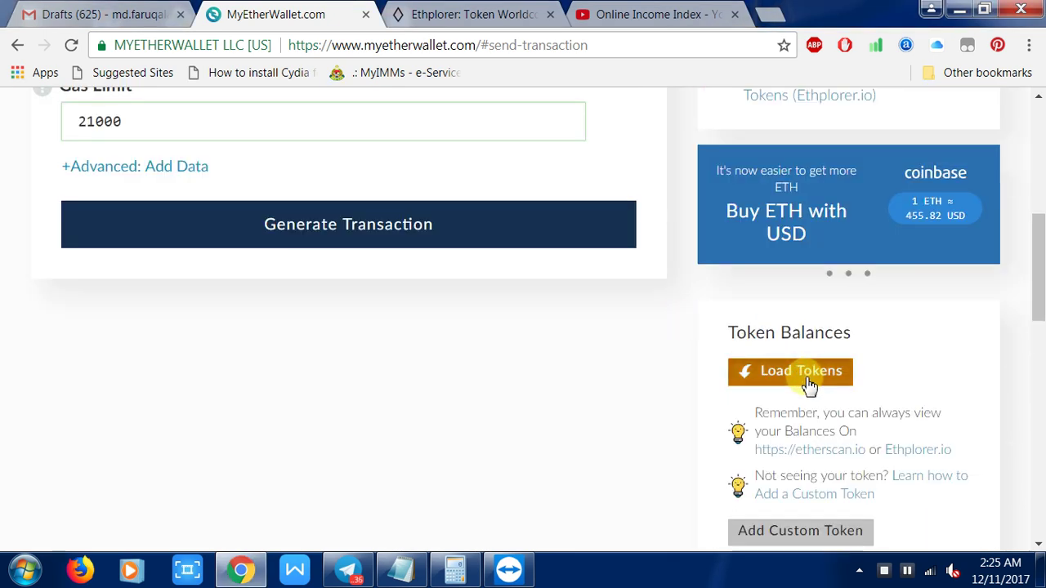
{"action": "left_click_drag", "start_coordinate": [1038, 137], "coordinate": [1037, 168]}
{"action": "scroll", "coordinate": [700, 303], "scroll_direction": "up", "scroll_amount": 3}
{"action": "scroll", "coordinate": [700, 303], "scroll_direction": "down", "scroll_amount": 3}
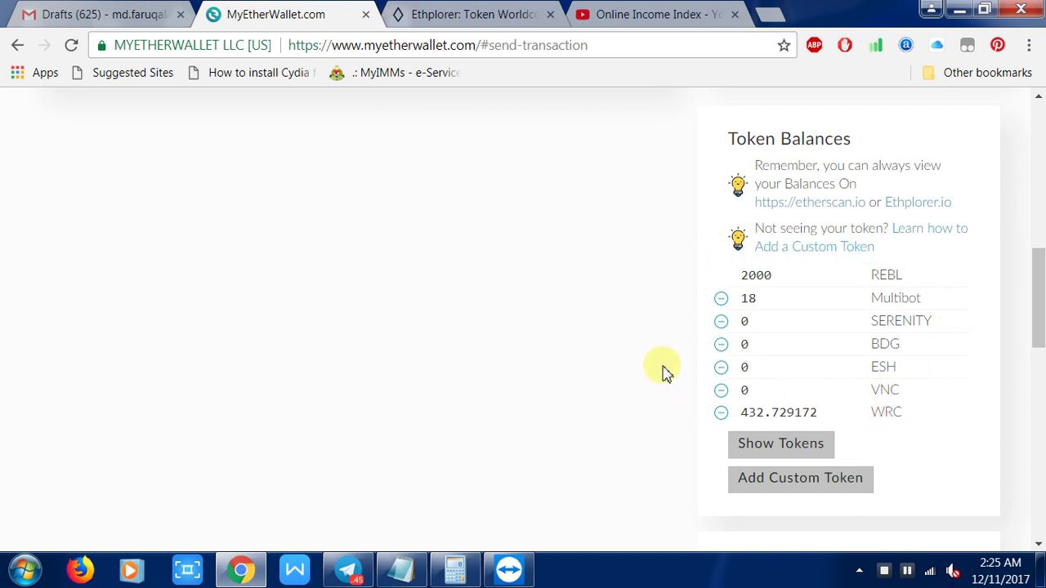
Open the form for adding a custom token under Token Balances.
{"action": "left_click_drag", "start_coordinate": [1039, 298], "coordinate": [1036, 331]}
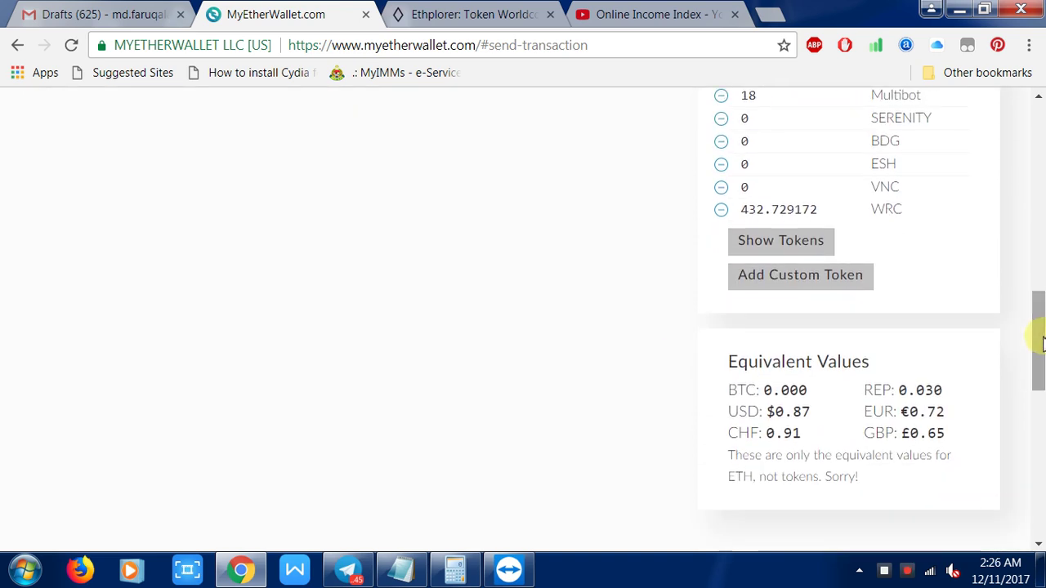
{"action": "left_click", "coordinate": [793, 288]}
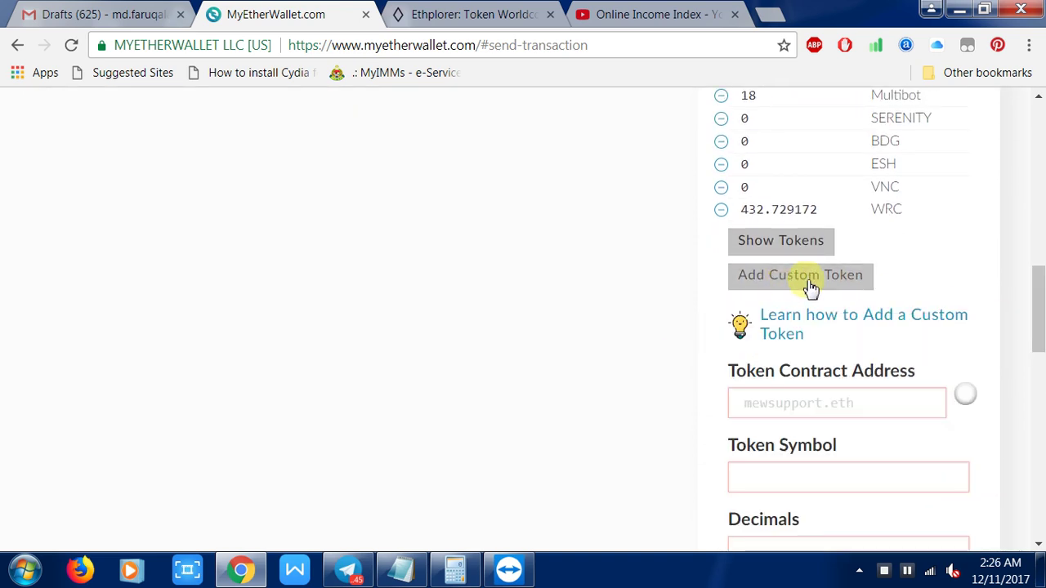
{"action": "left_click_drag", "start_coordinate": [1038, 317], "coordinate": [1035, 349]}
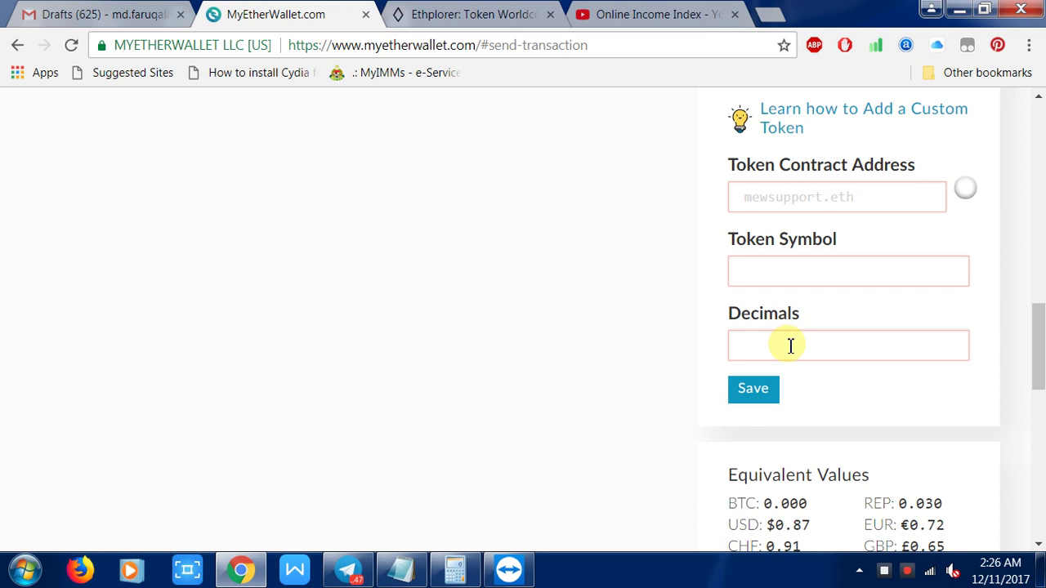
Copy the Worldcore token's contract address from its Ethplorer page into the Token Contract Address field in MyEtherWallet.
{"action": "left_click", "coordinate": [504, 14]}
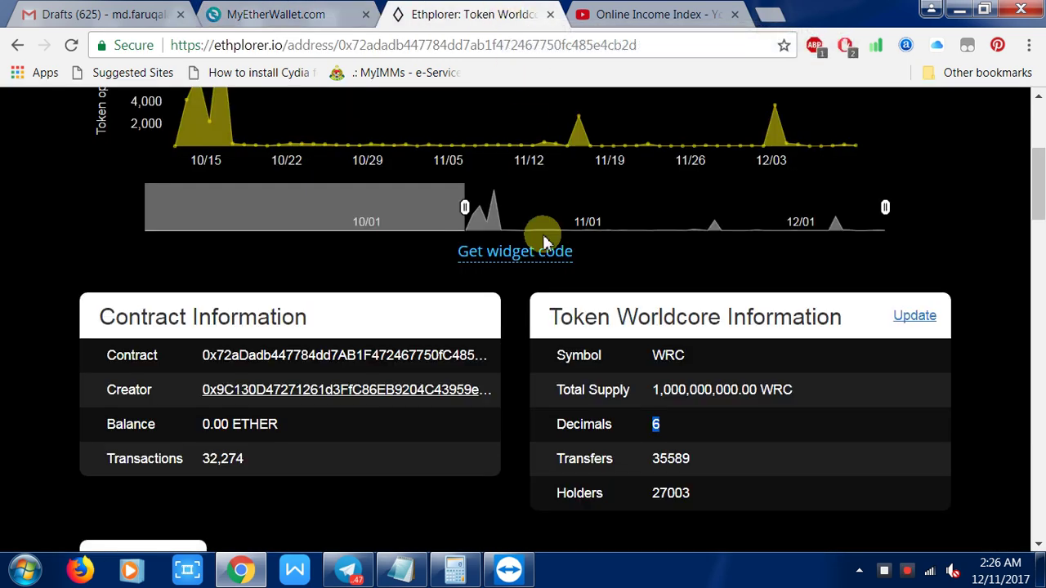
{"action": "scroll", "coordinate": [556, 318], "scroll_direction": "up", "scroll_amount": 3}
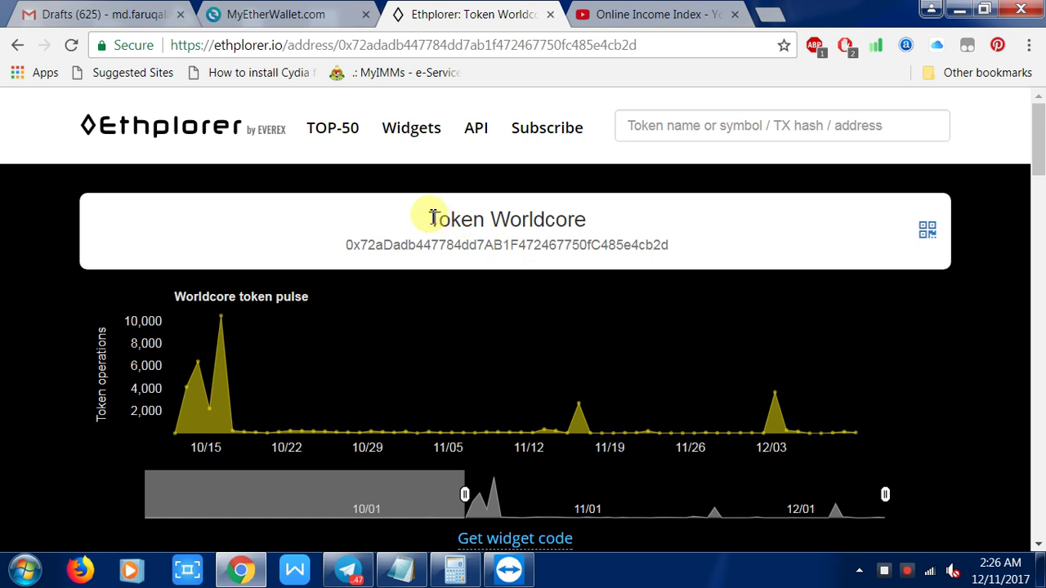
{"action": "left_click_drag", "start_coordinate": [428, 219], "coordinate": [609, 223]}
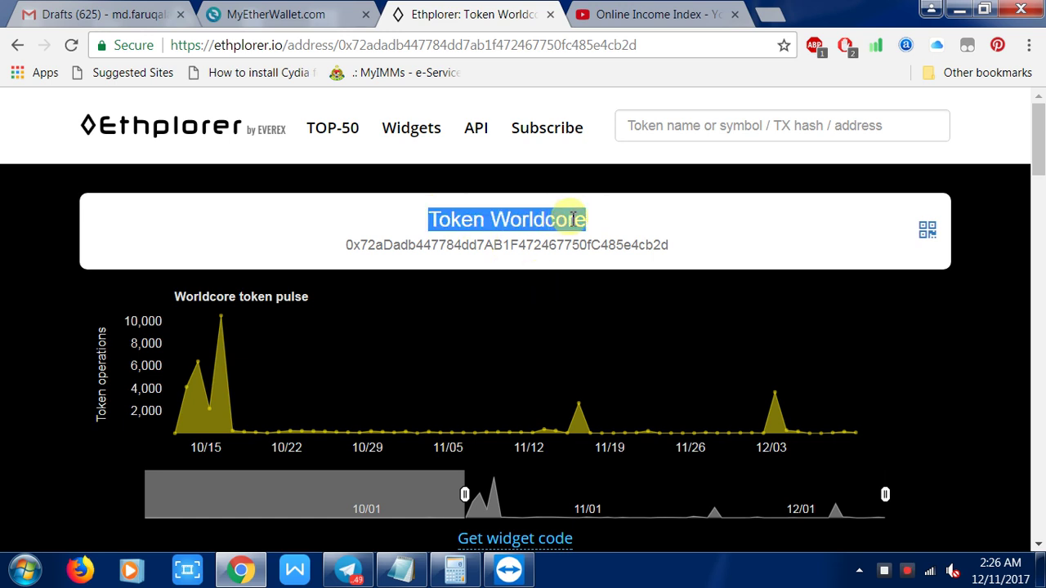
{"action": "double_click", "coordinate": [532, 247]}
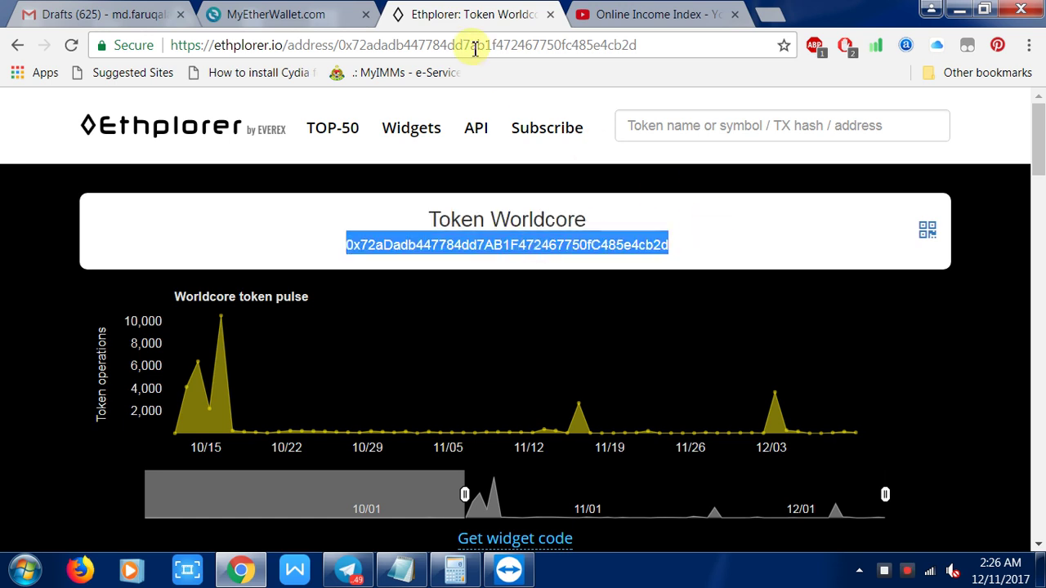
{"action": "left_click", "coordinate": [329, 12]}
{"action": "left_click", "coordinate": [782, 196]}
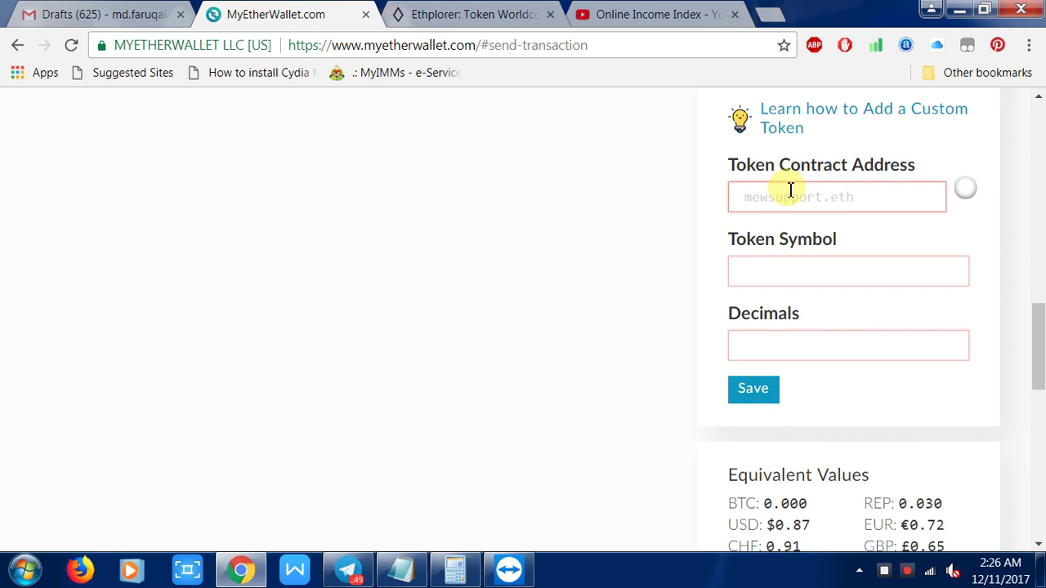
{"action": "key", "text": "ctrl+v"}
Copy the Worldcore symbol WRC from Ethplorer into the Token Symbol field of the custom token form.
{"action": "left_click", "coordinate": [786, 274]}
{"action": "left_click", "coordinate": [490, 14]}
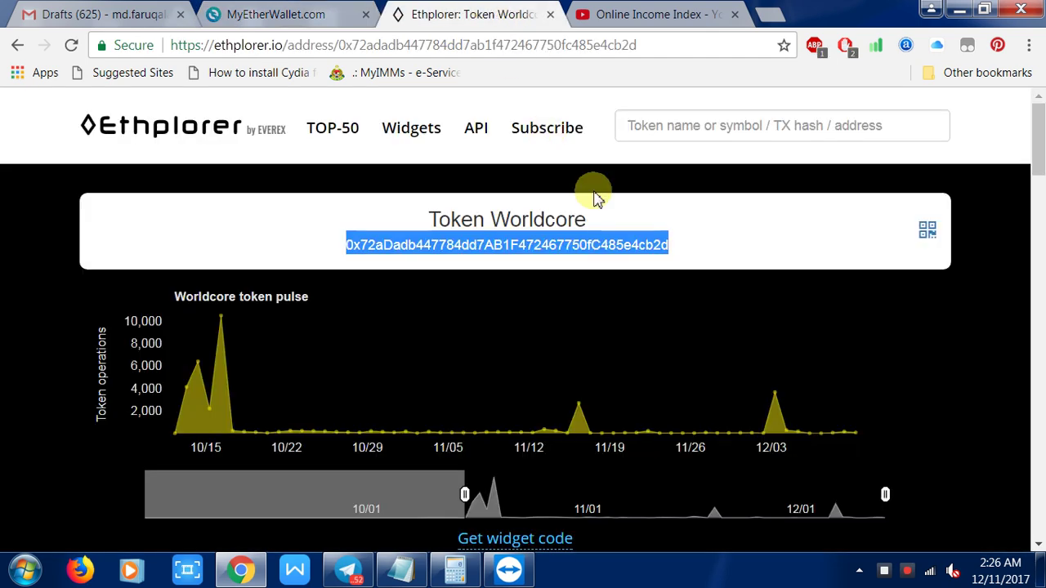
{"action": "scroll", "coordinate": [887, 311], "scroll_direction": "down", "scroll_amount": 3}
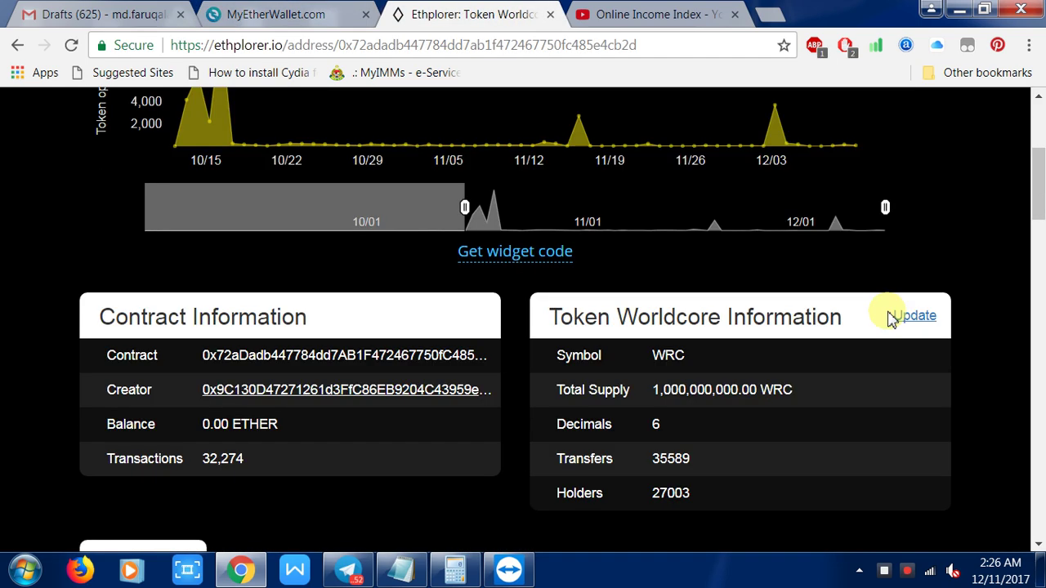
{"action": "double_click", "coordinate": [675, 353]}
{"action": "key", "text": "ctrl+c"}
{"action": "left_click", "coordinate": [336, 14]}
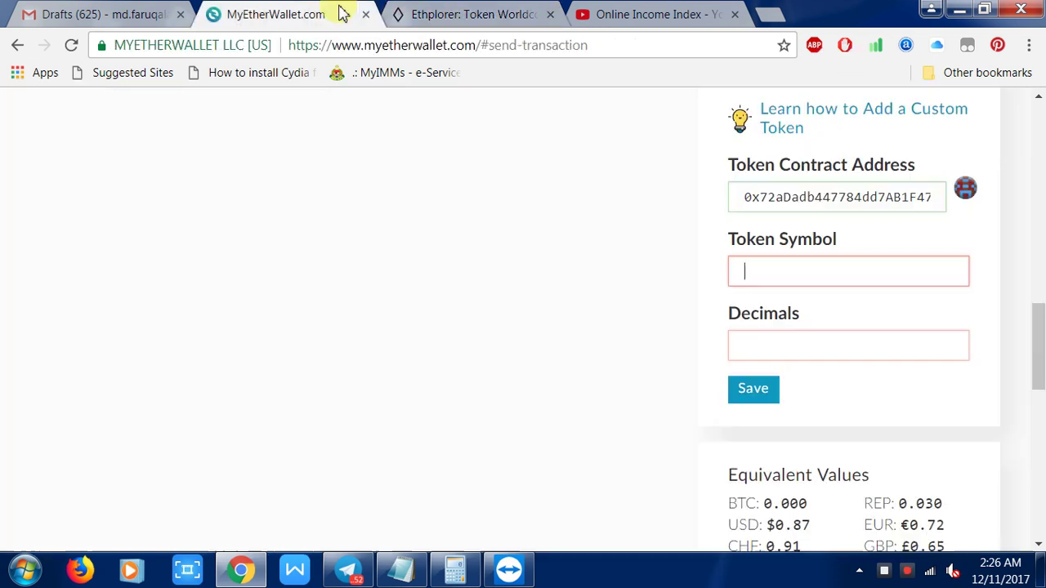
{"action": "key", "text": "ctrl+v"}
Copy the Worldcore decimals value 6 from Ethplorer into the Decimals field of the custom token form.
{"action": "left_click", "coordinate": [491, 14]}
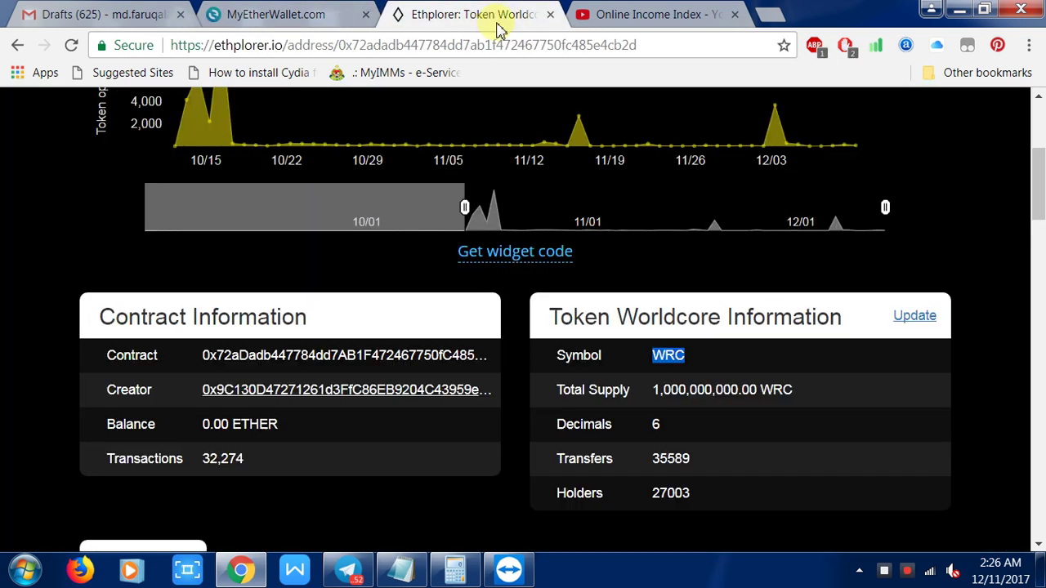
{"action": "double_click", "coordinate": [656, 425]}
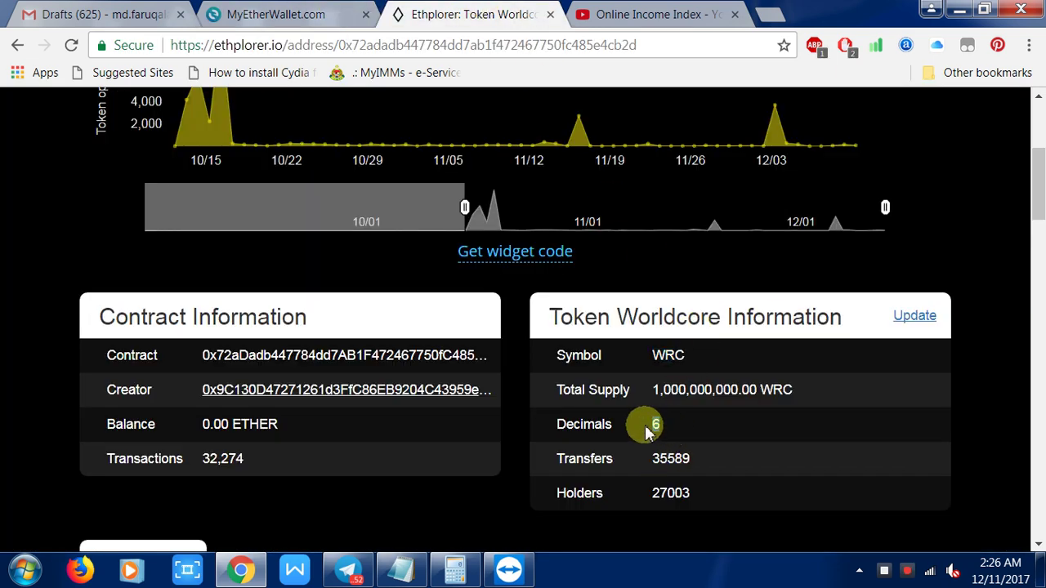
{"action": "key", "text": "ctrl+c"}
{"action": "left_click", "coordinate": [278, 14]}
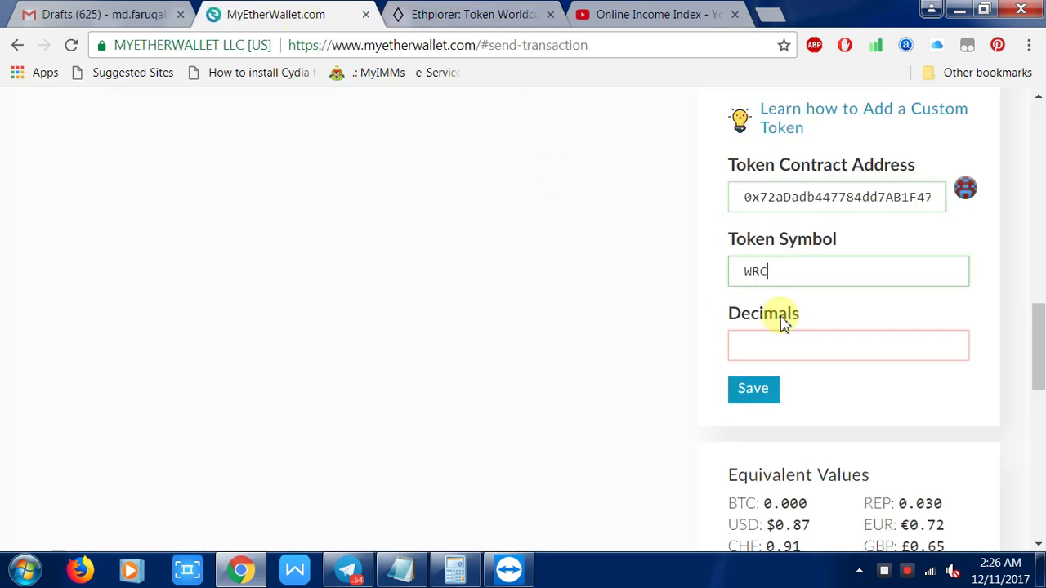
{"action": "left_click", "coordinate": [784, 346]}
{"action": "key", "text": "ctrl+v"}
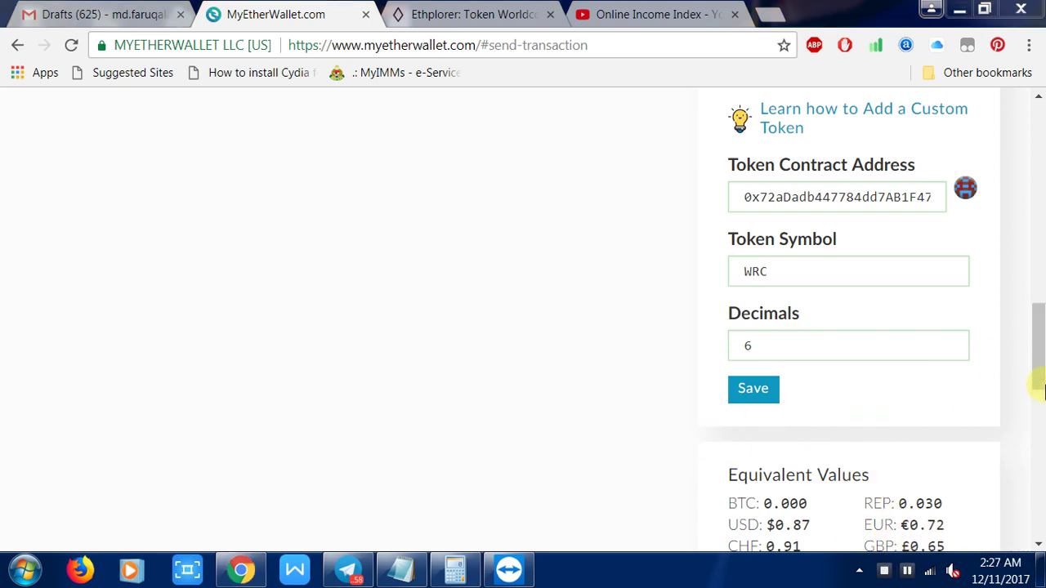
{"action": "scroll", "coordinate": [1040, 398], "scroll_direction": "up", "scroll_amount": 5}
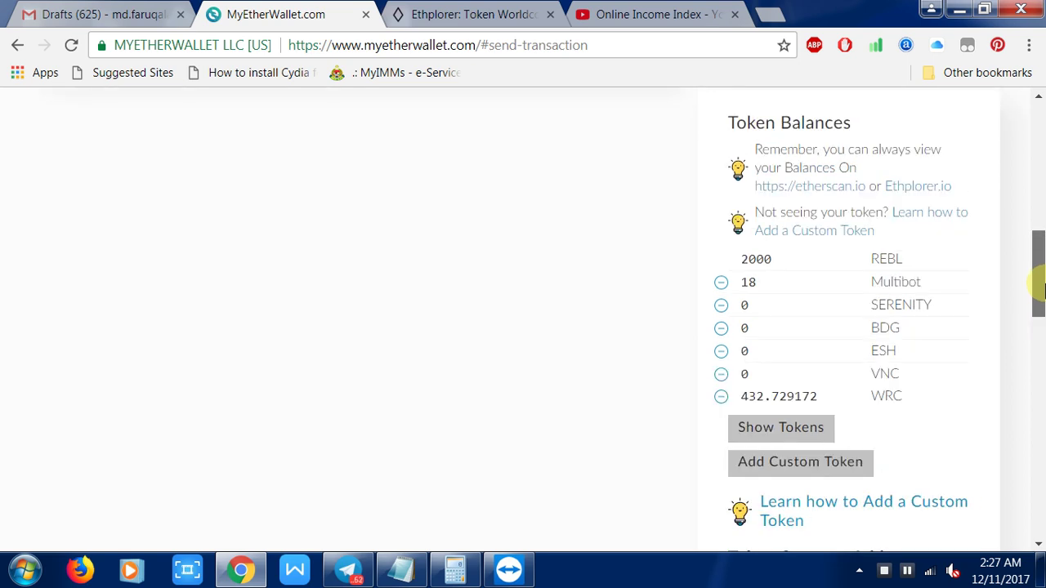
{"action": "left_click", "coordinate": [471, 12]}
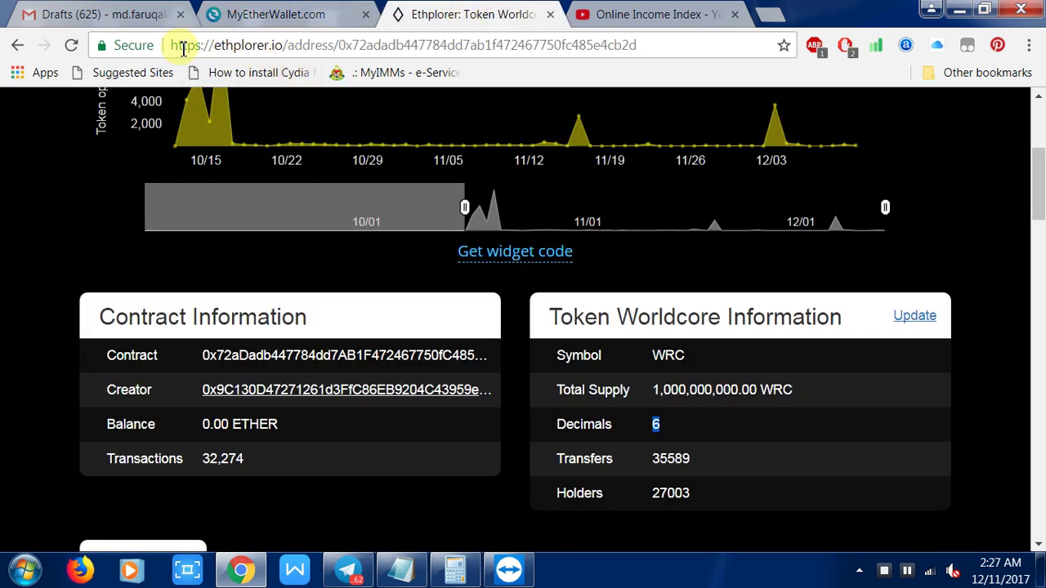
{"action": "left_click_drag", "start_coordinate": [174, 49], "coordinate": [70, 40]}
{"action": "double_click", "coordinate": [380, 49]}
{"action": "key", "text": "BackSpace"}
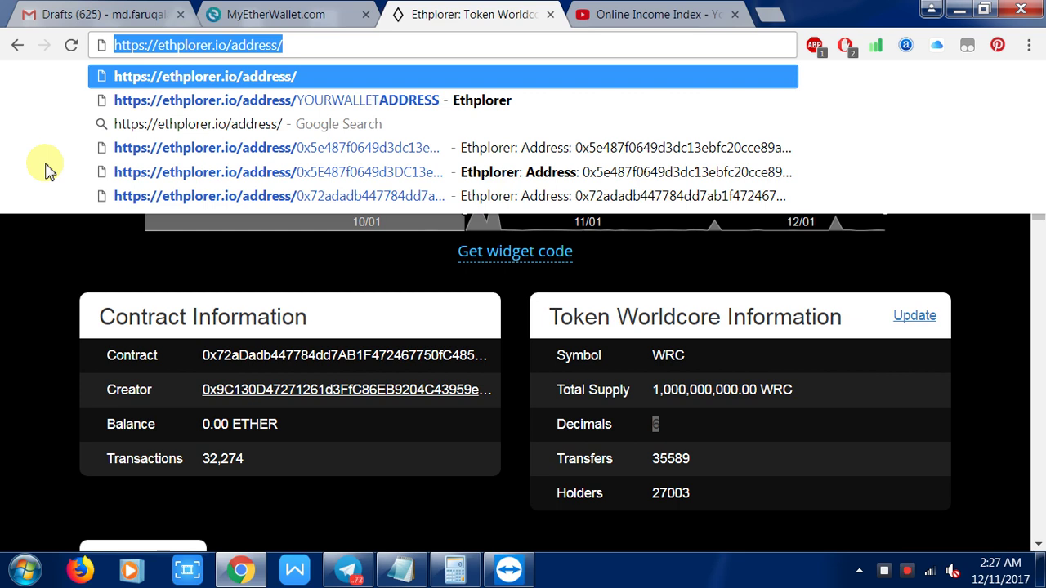
{"action": "left_click", "coordinate": [304, 43]}
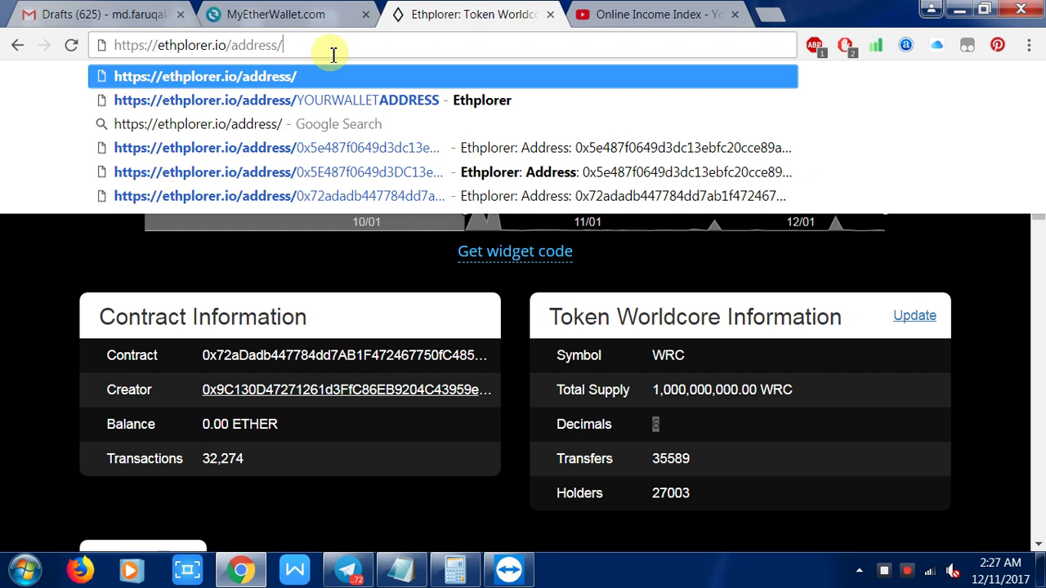
Copy the account address from MyEtherWallet, append it to the Ethplorer address URL and load that page.
{"action": "left_click", "coordinate": [309, 10]}
{"action": "scroll", "coordinate": [602, 210], "scroll_direction": "up", "scroll_amount": 10}
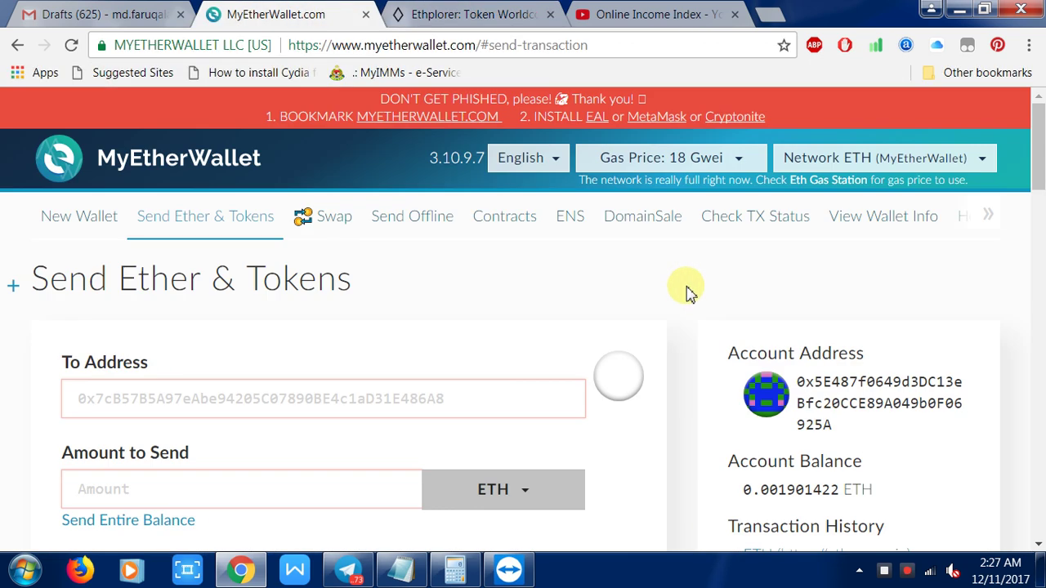
{"action": "left_click_drag", "start_coordinate": [833, 425], "coordinate": [801, 382]}
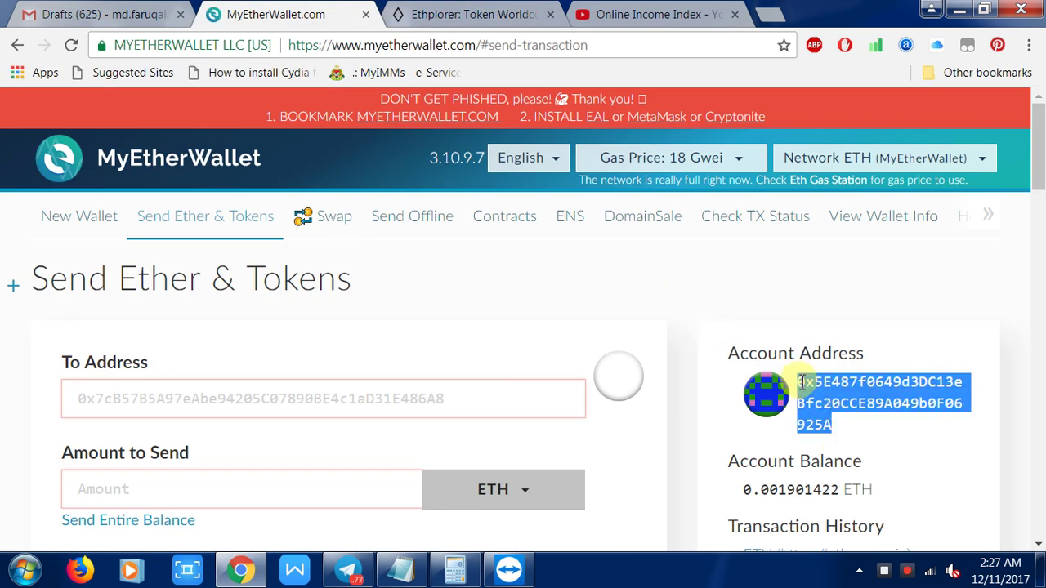
{"action": "left_click", "coordinate": [474, 14]}
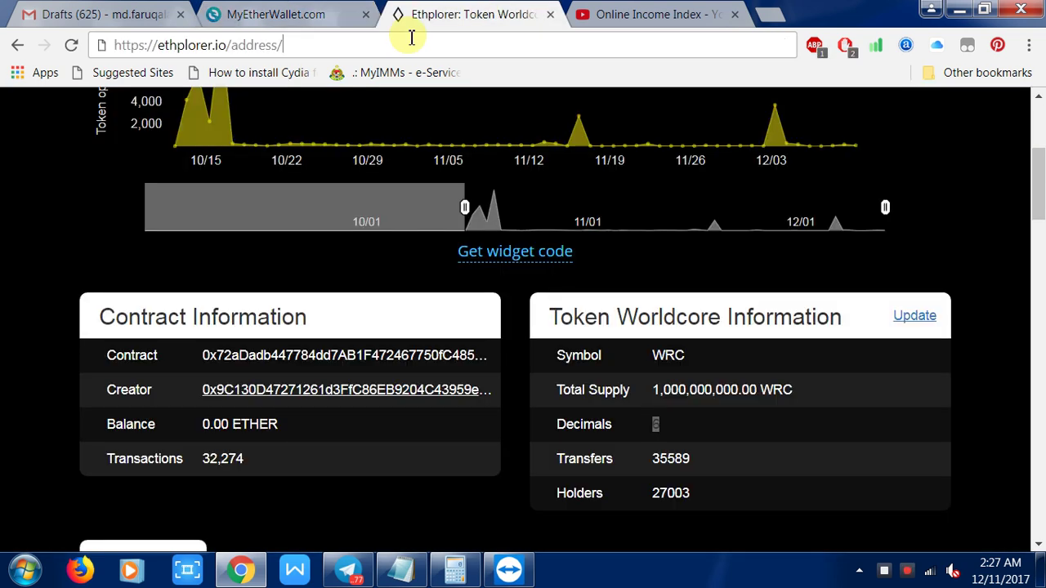
{"action": "key", "text": "ctrl+v"}
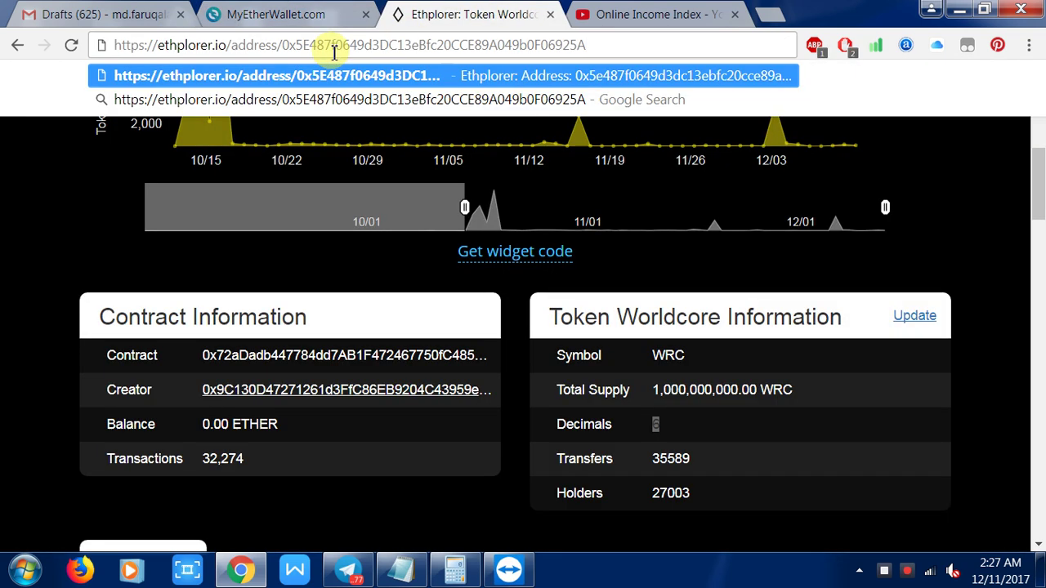
{"action": "key", "text": "Return"}
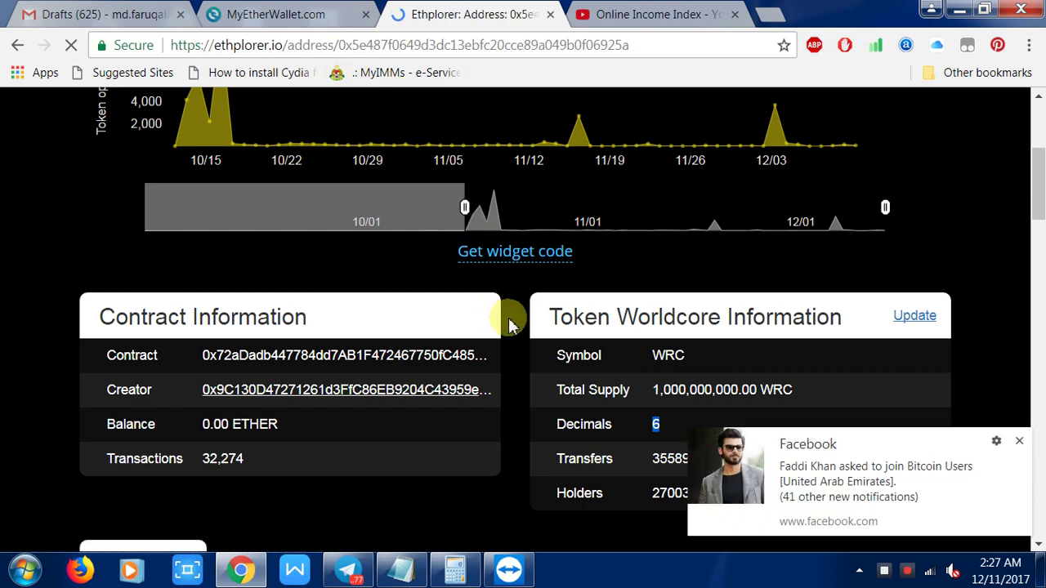
Dismiss the Facebook notification and examine the wallet's address information and token balances on Ethplorer.
{"action": "left_click", "coordinate": [1018, 441]}
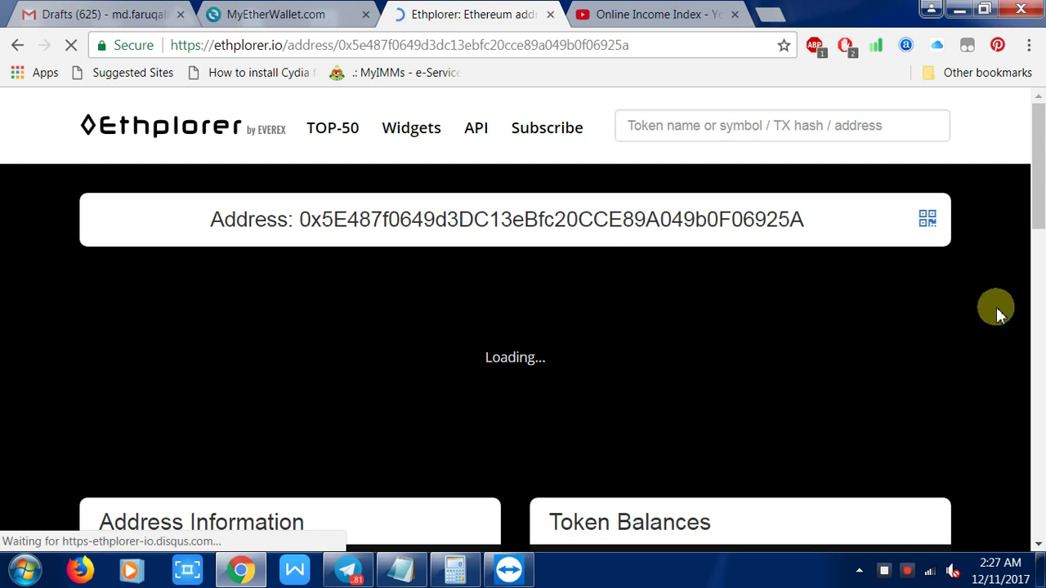
{"action": "left_click_drag", "start_coordinate": [1038, 181], "coordinate": [1038, 357]}
{"action": "scroll", "coordinate": [810, 451], "scroll_direction": "up", "scroll_amount": 7}
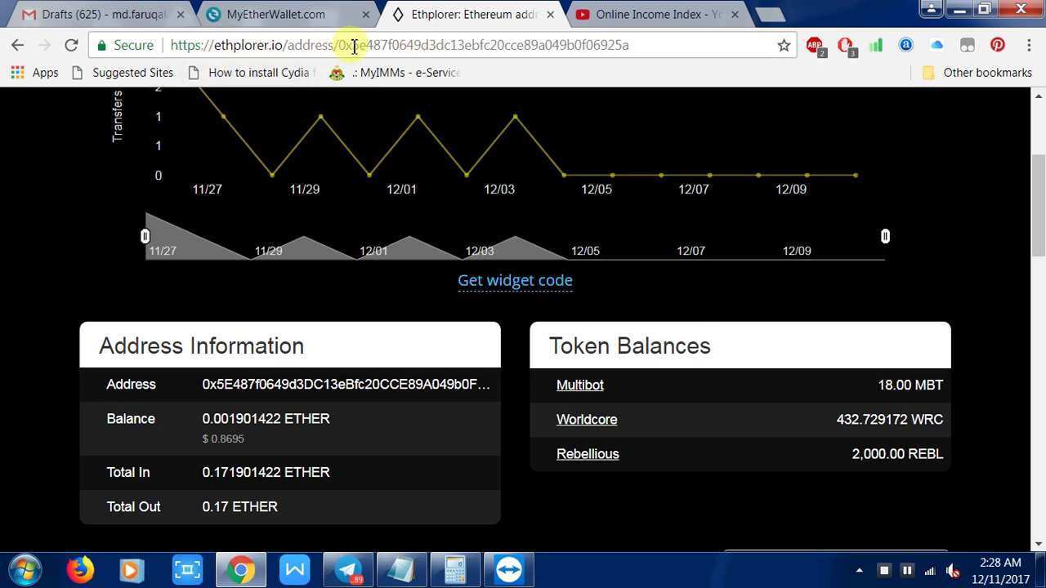
Return to MyEtherWallet, highlight the account address and examine the wallet's token balance list, including WRC.
{"action": "left_click", "coordinate": [244, 8]}
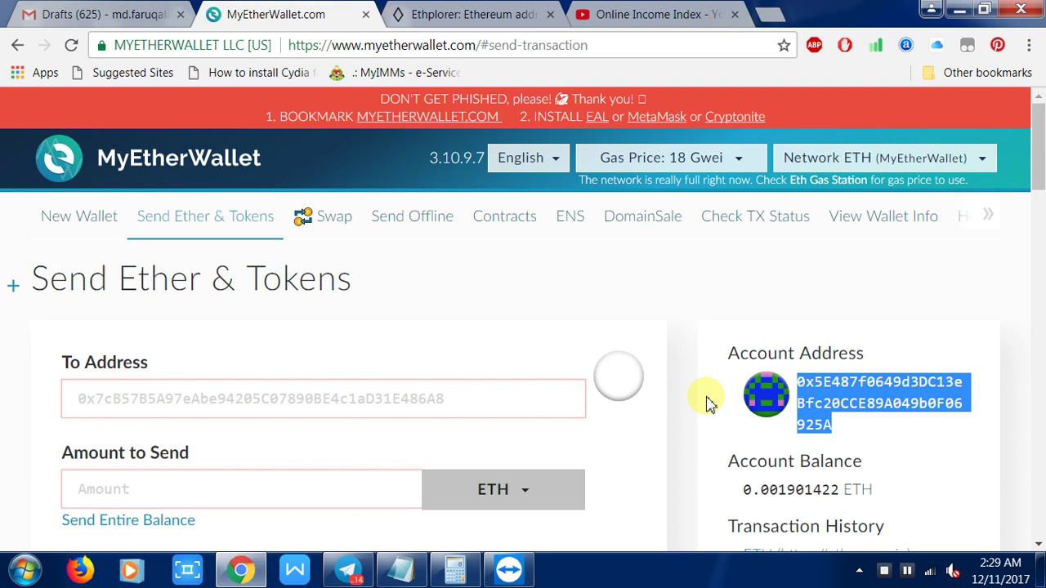
{"action": "left_click_drag", "start_coordinate": [831, 425], "coordinate": [796, 381]}
{"action": "left_click", "coordinate": [824, 409]}
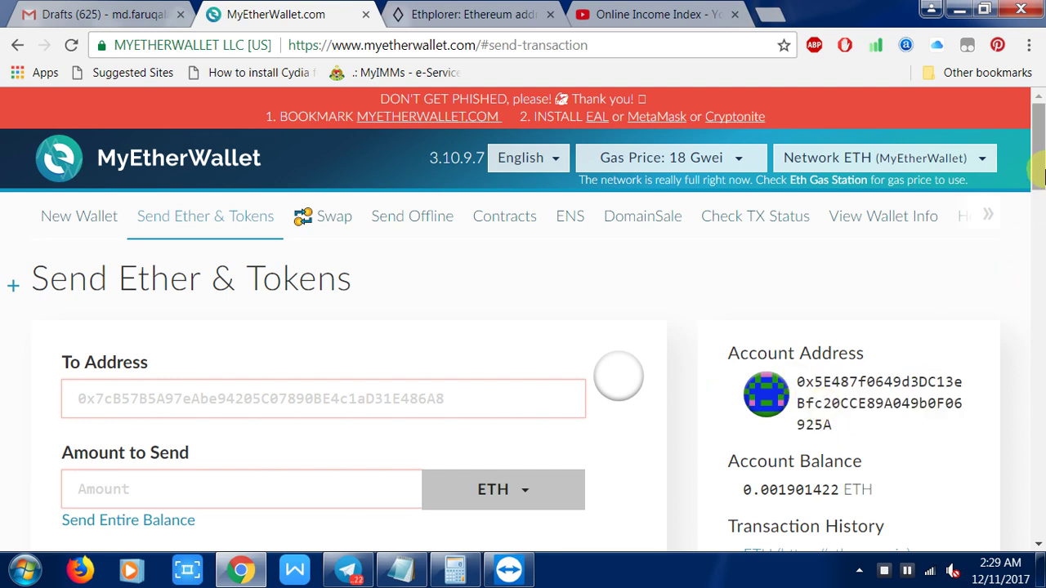
{"action": "left_click_drag", "start_coordinate": [1039, 176], "coordinate": [1040, 318]}
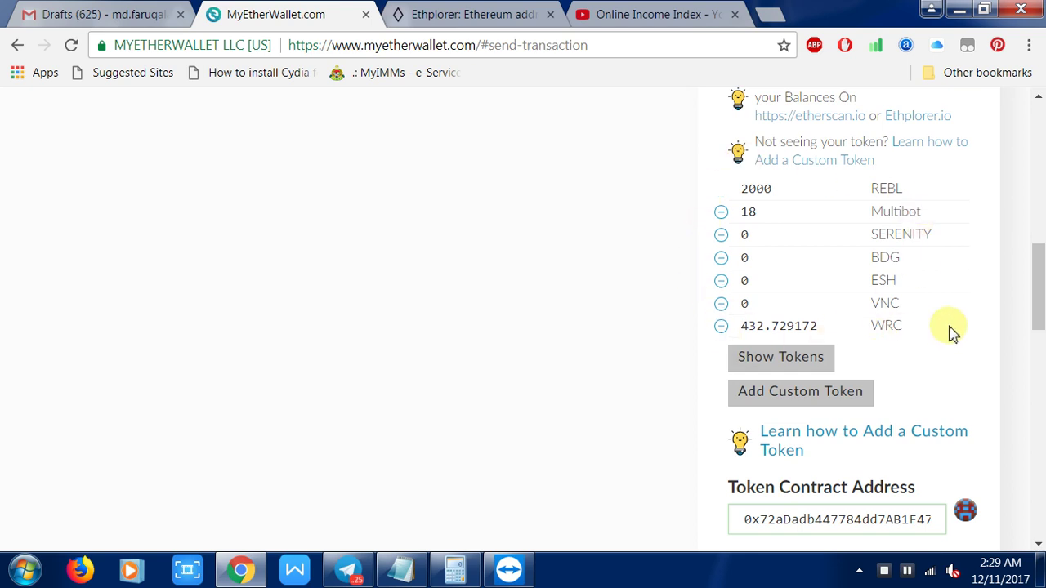
Collapse the custom token form, view the Equivalent Values section and reopen the form.
{"action": "left_click", "coordinate": [829, 396]}
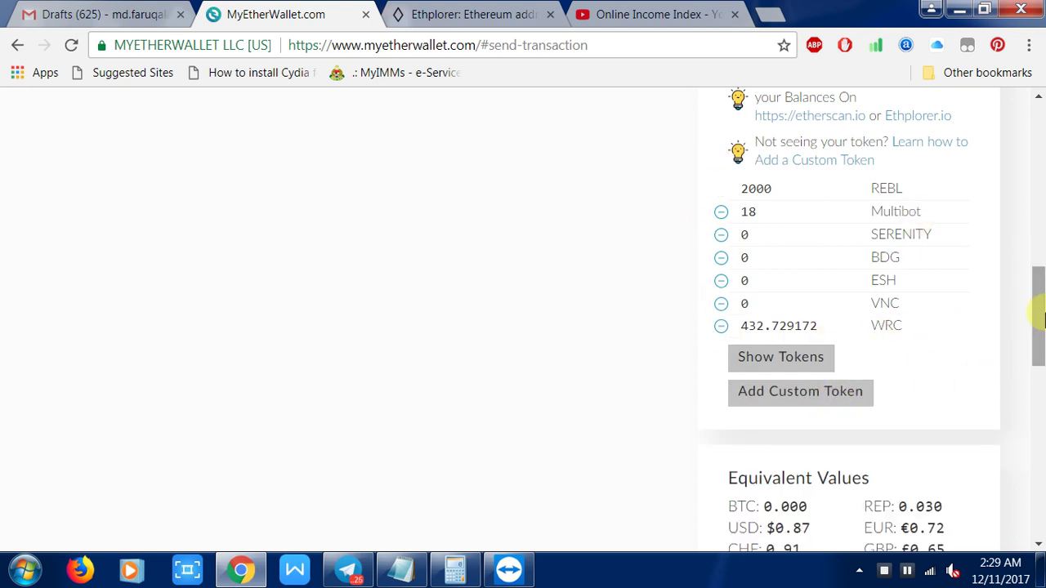
{"action": "scroll", "coordinate": [1039, 323], "scroll_direction": "down", "scroll_amount": 3}
{"action": "scroll", "coordinate": [1036, 368], "scroll_direction": "up", "scroll_amount": 1}
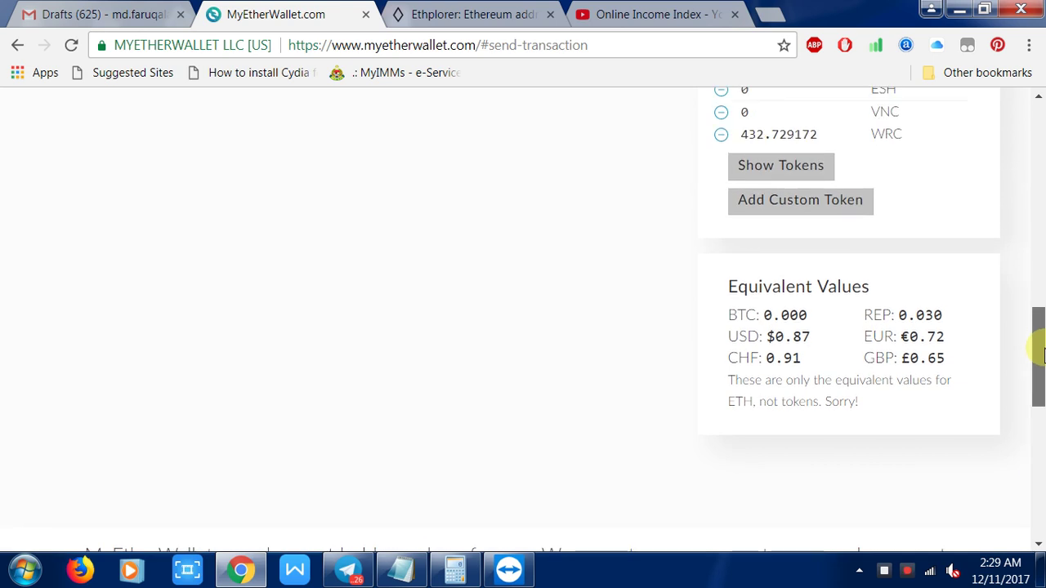
{"action": "left_click", "coordinate": [818, 204]}
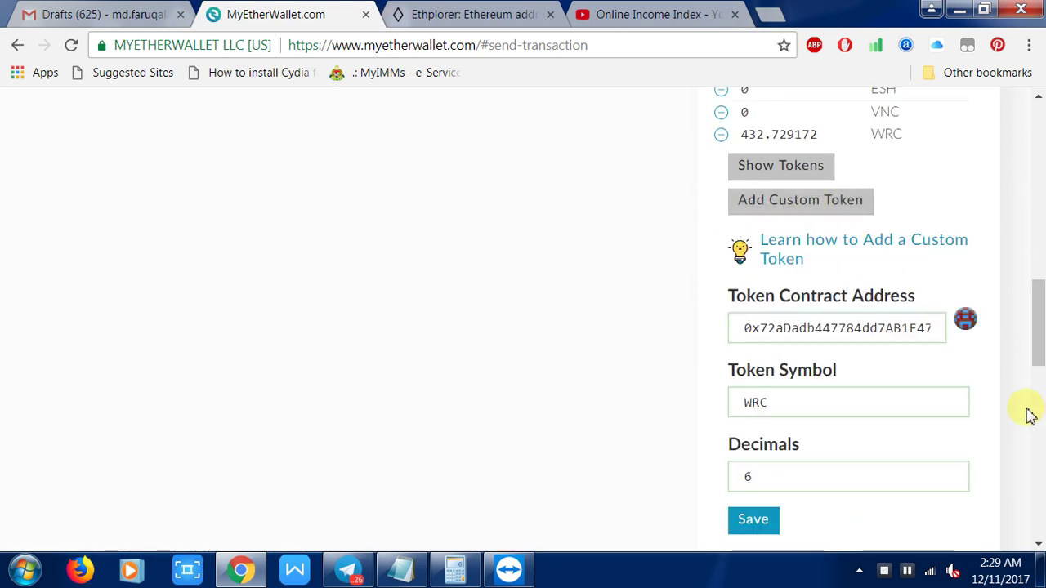
Highlight the token contract address in the custom token form and review the symbol and decimals entries.
{"action": "scroll", "coordinate": [1036, 331], "scroll_direction": "down", "scroll_amount": 1}
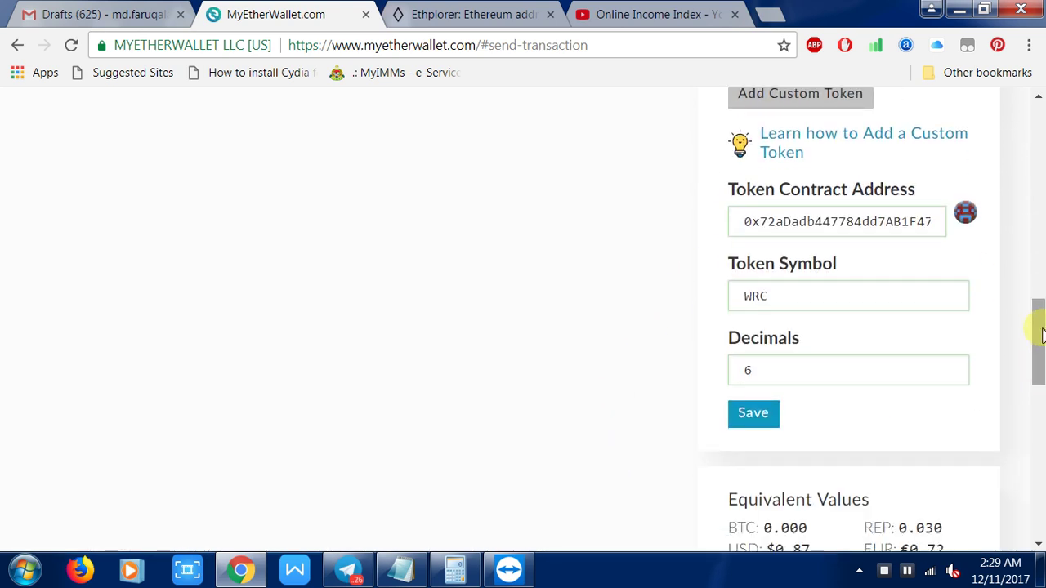
{"action": "left_click", "coordinate": [812, 221]}
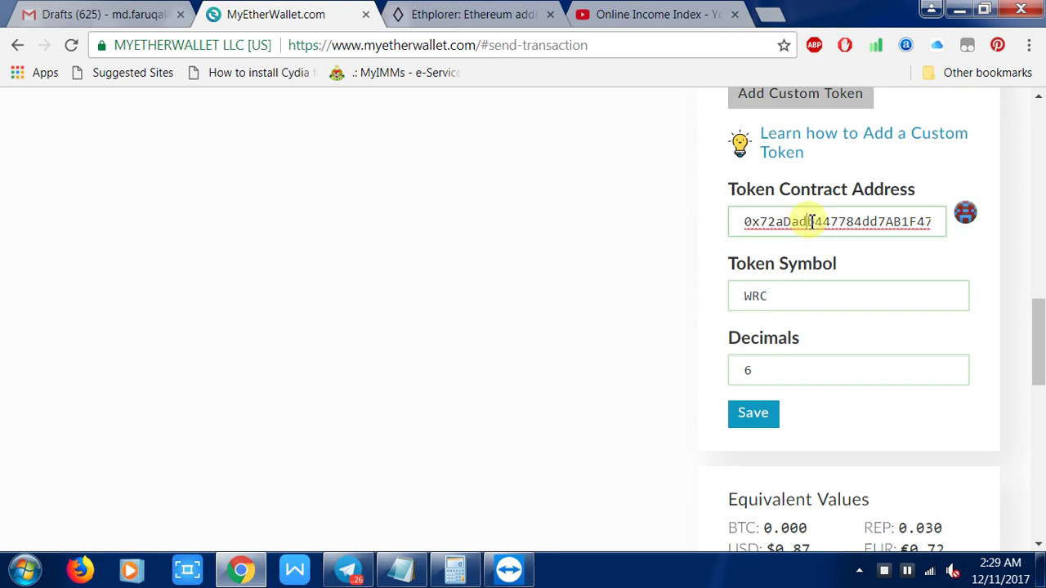
{"action": "double_click", "coordinate": [812, 222]}
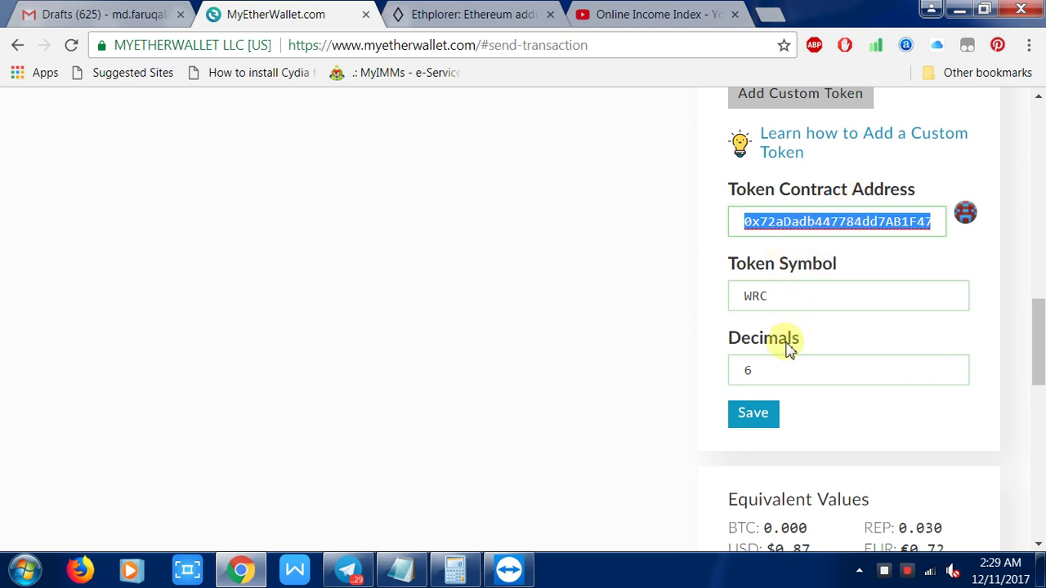
{"action": "left_click", "coordinate": [666, 376]}
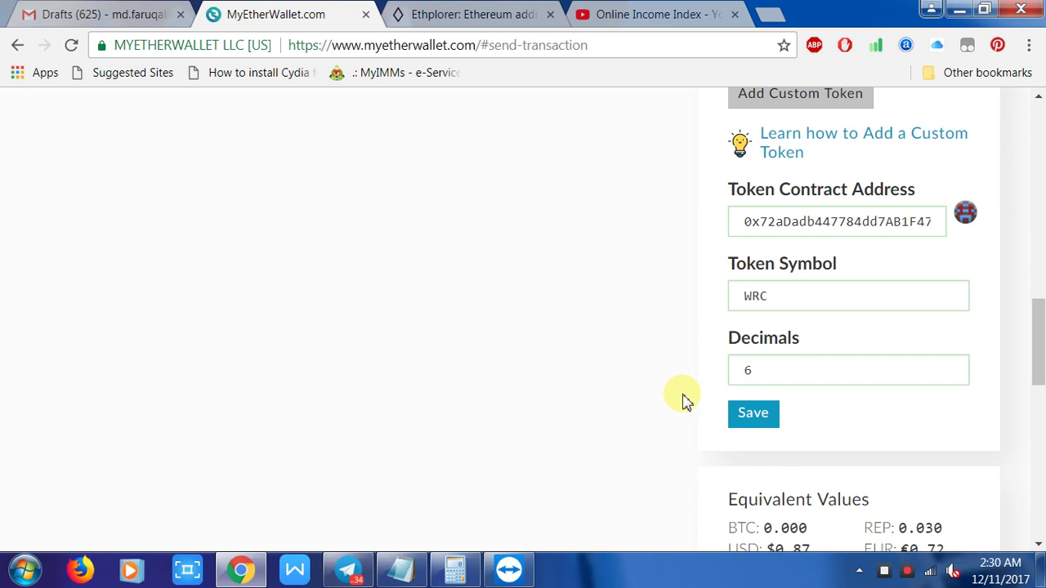
{"action": "left_click", "coordinate": [478, 15]}
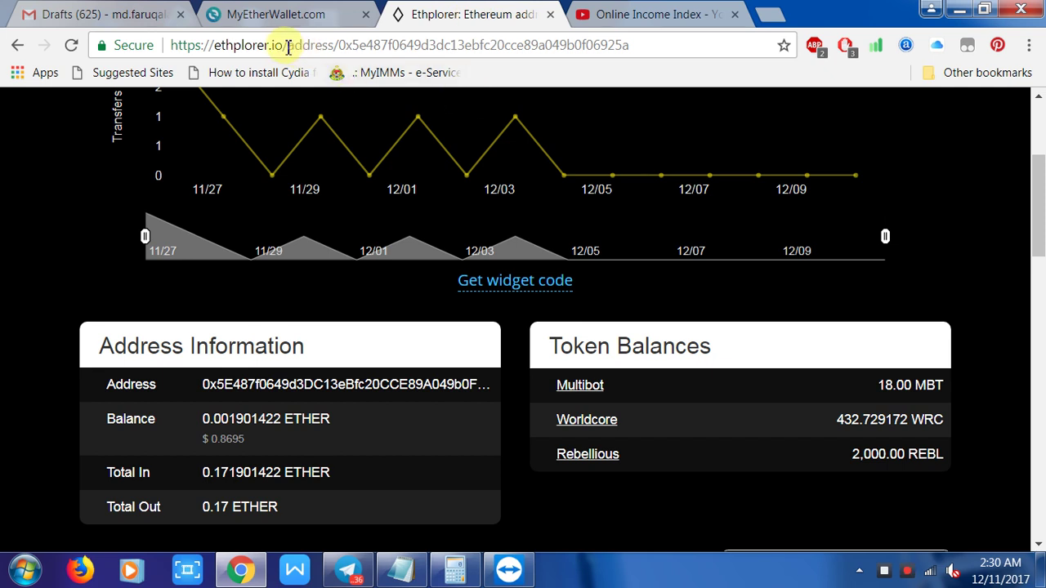
{"action": "left_click_drag", "start_coordinate": [284, 46], "coordinate": [147, 46]}
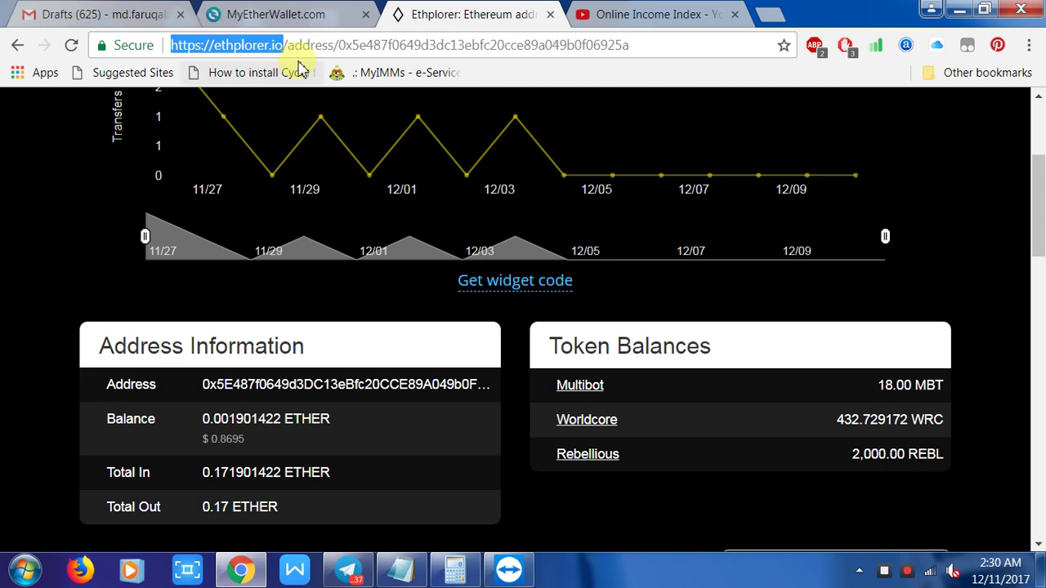
{"action": "left_click_drag", "start_coordinate": [339, 47], "coordinate": [174, 49]}
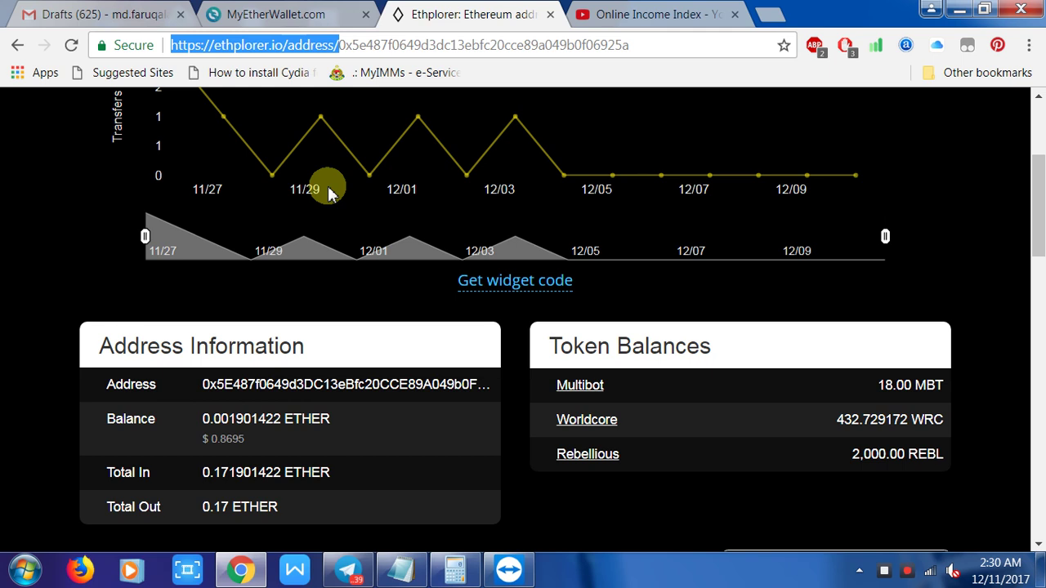
Replace the address in the Ethplorer URL with the account address copied from MyEtherWallet and load that page.
{"action": "left_click", "coordinate": [420, 46]}
{"action": "double_click", "coordinate": [419, 47]}
{"action": "left_click", "coordinate": [275, 14]}
{"action": "scroll", "coordinate": [911, 230], "scroll_direction": "up", "scroll_amount": 10}
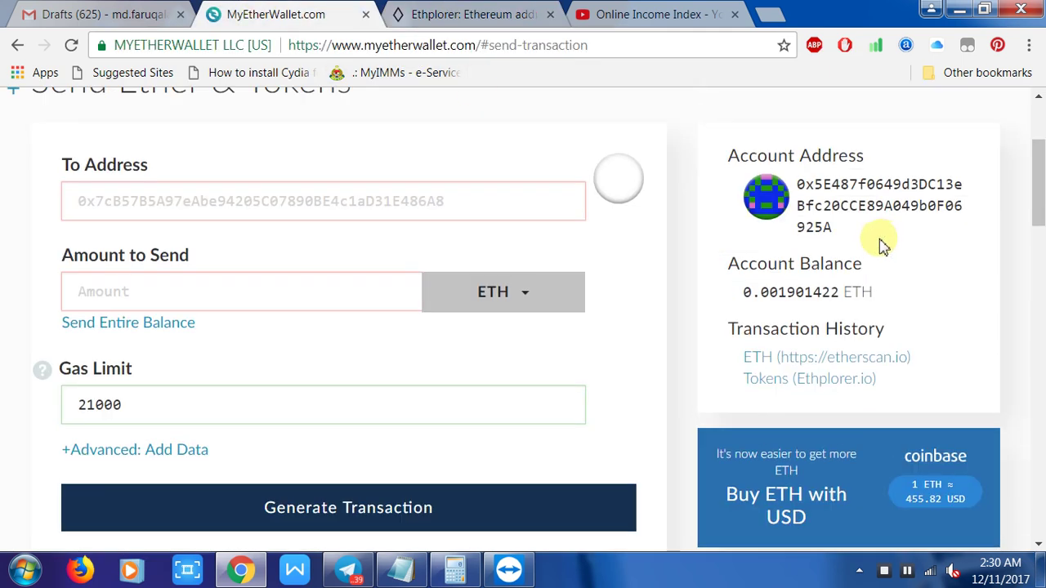
{"action": "left_click_drag", "start_coordinate": [888, 227], "coordinate": [795, 190]}
{"action": "key", "text": "ctrl+c"}
{"action": "left_click", "coordinate": [401, 13]}
{"action": "key", "text": "ctrl+v"}
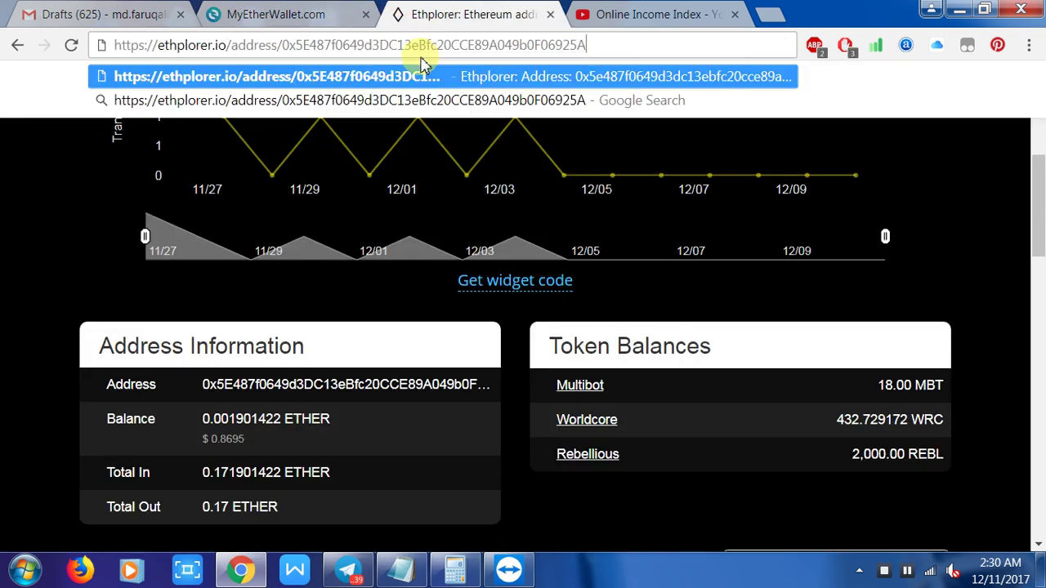
{"action": "left_click", "coordinate": [581, 81]}
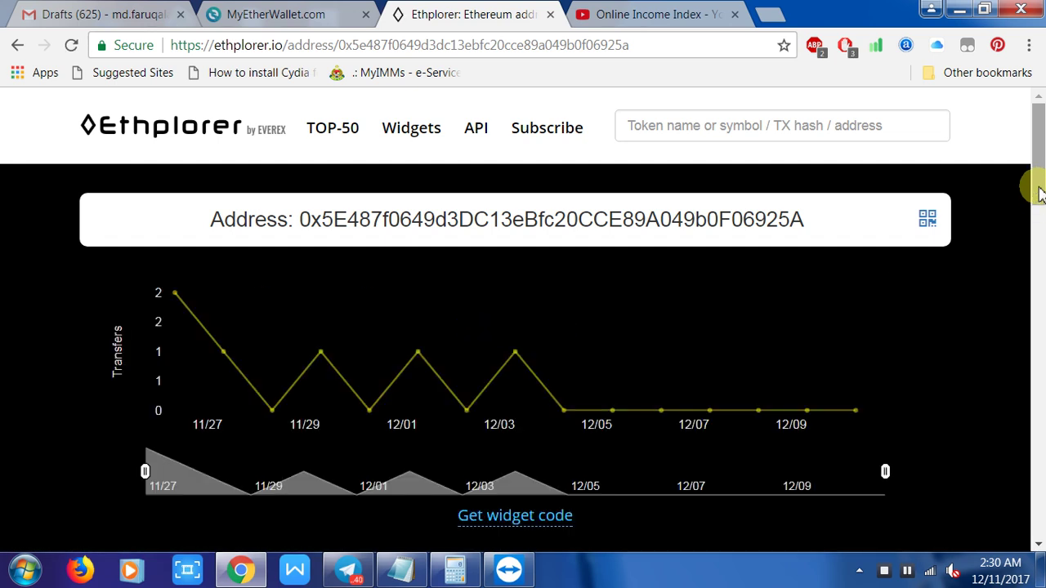
Examine the wallet's address information, token balances and transfer history on Ethplorer.
{"action": "left_click", "coordinate": [1035, 215]}
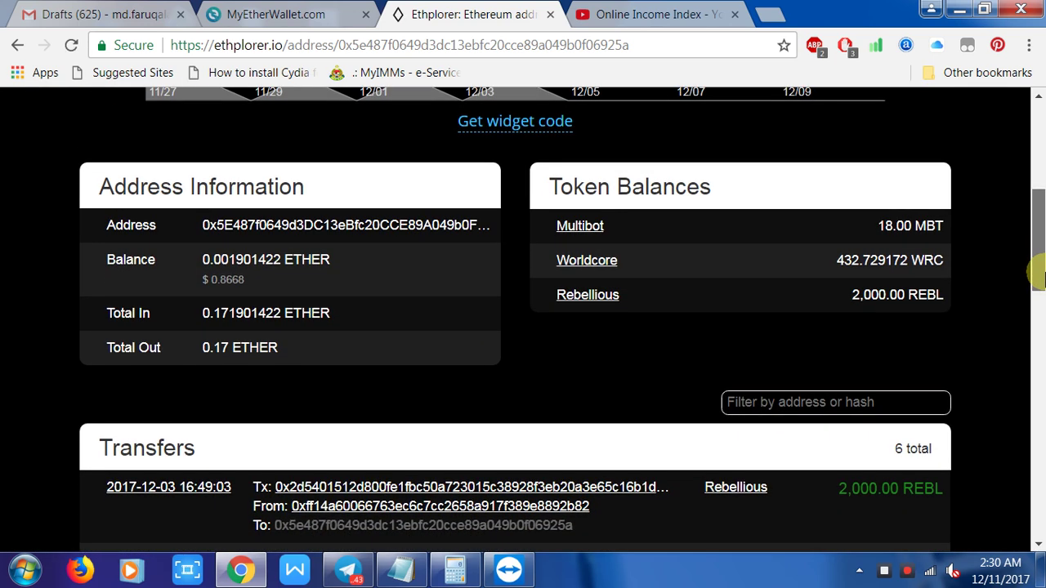
{"action": "left_click_drag", "start_coordinate": [1037, 270], "coordinate": [1036, 321]}
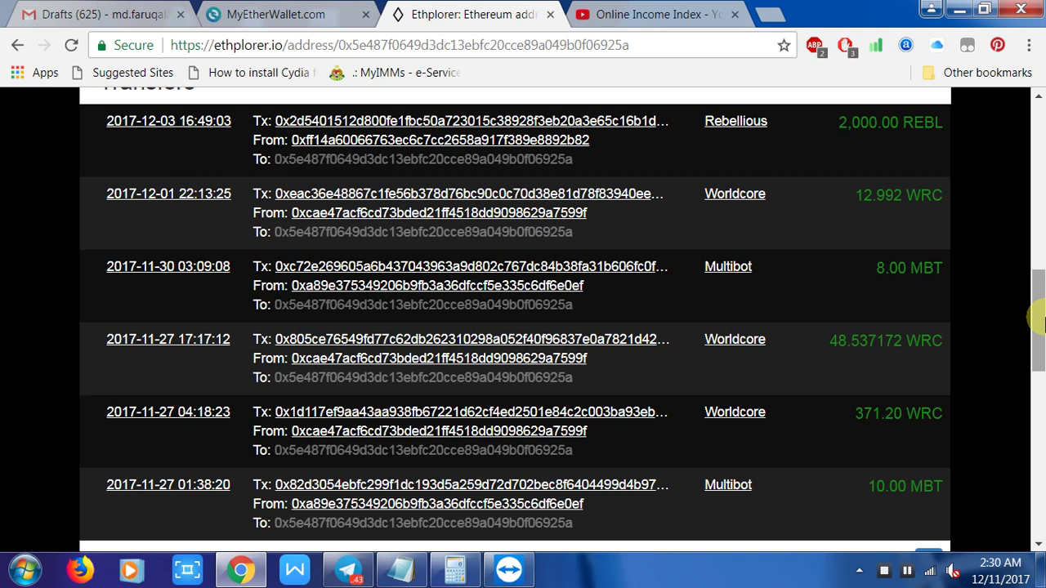
{"action": "left_click_drag", "start_coordinate": [1038, 322], "coordinate": [1038, 233]}
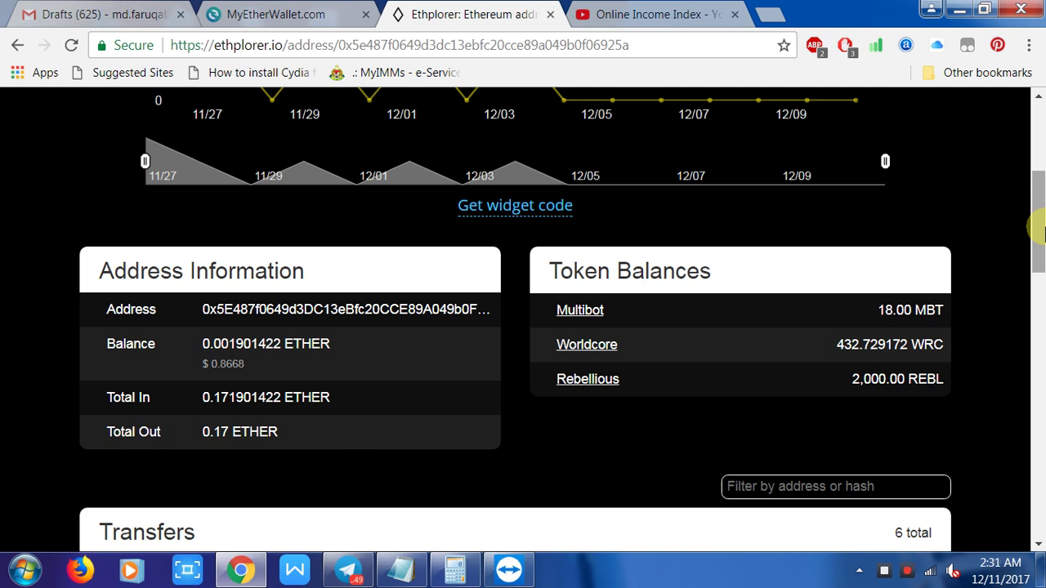
{"action": "left_click_drag", "start_coordinate": [1041, 231], "coordinate": [1041, 169]}
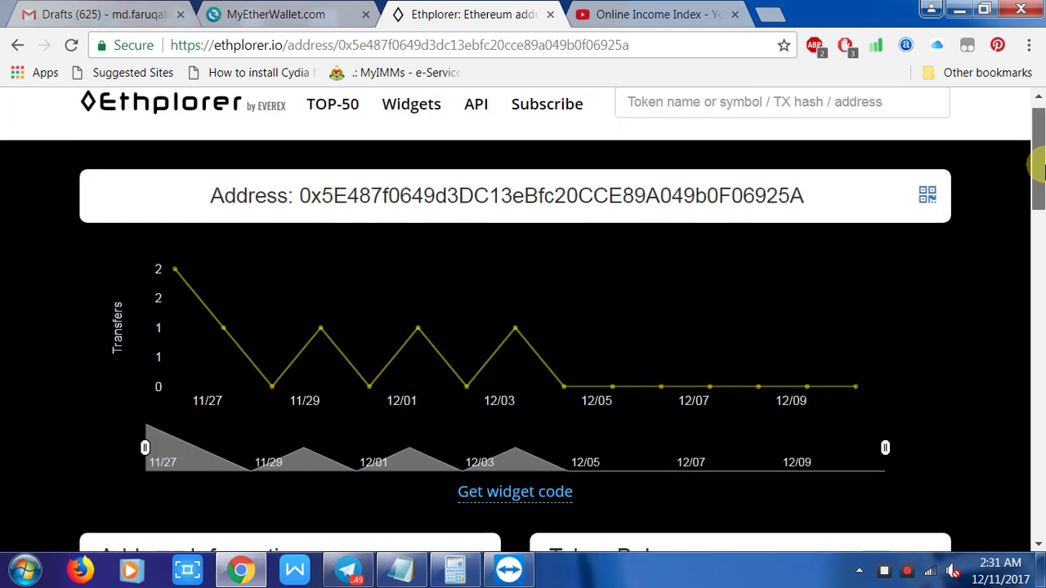